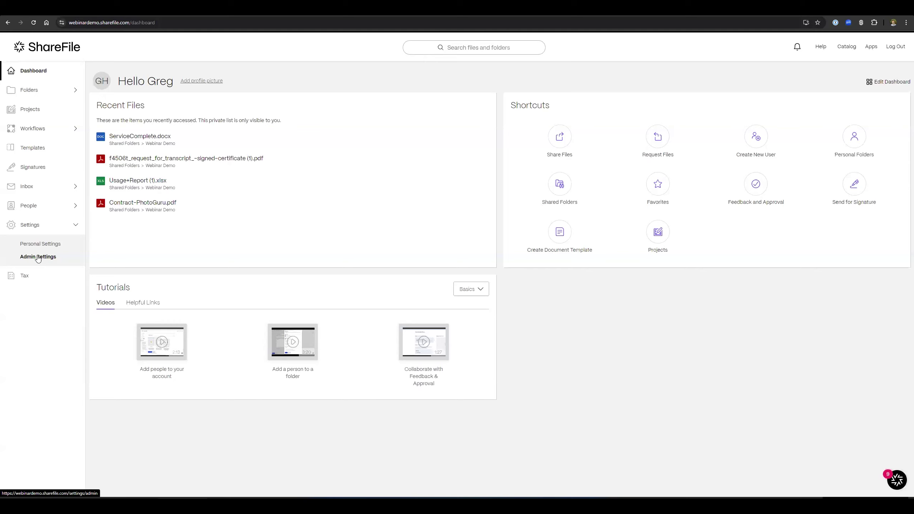
Step: Open the File Settings page in the Advanced Preferences of the admin settings
{"action": "left_click", "coordinate": [46, 243]}
{"action": "left_click", "coordinate": [36, 257]}
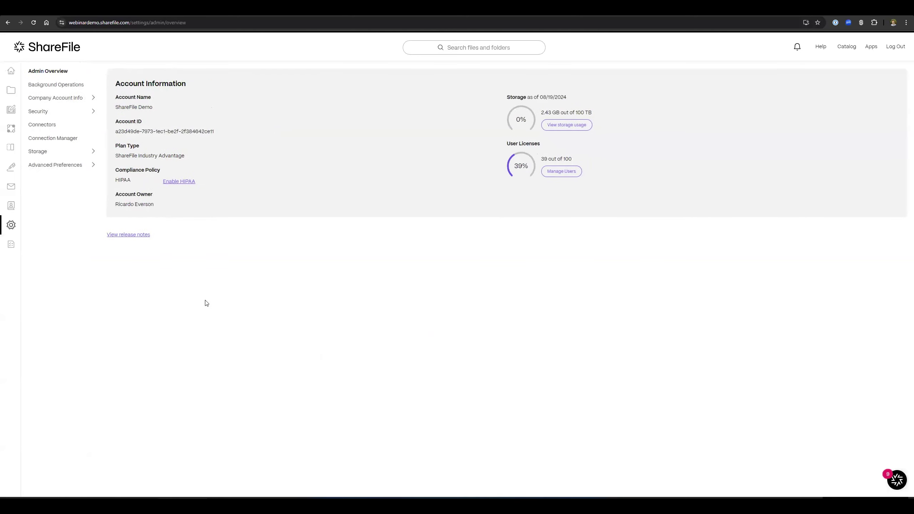
{"action": "left_click", "coordinate": [48, 167]}
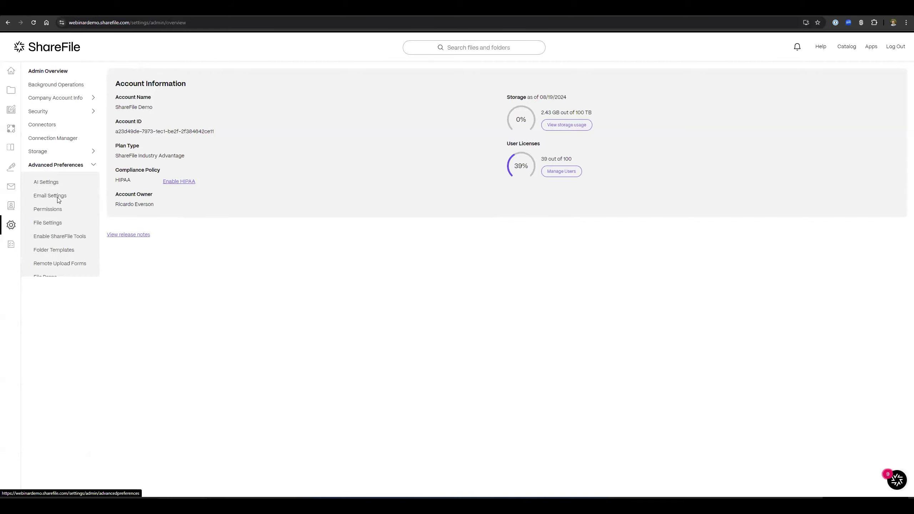
{"action": "left_click", "coordinate": [52, 224]}
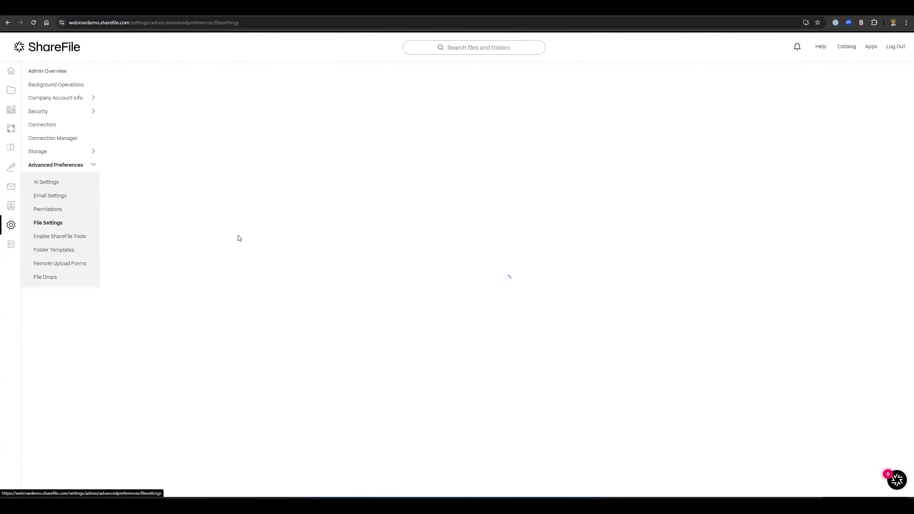
{"action": "key", "text": "ctrl+plus"}
{"action": "key", "text": "ctrl+plus"}
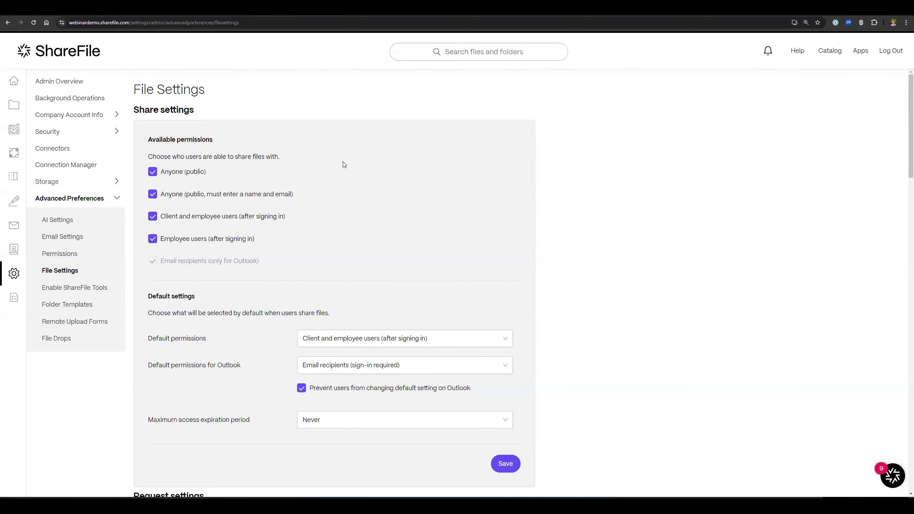
Step: Examine the available permissions and default settings for sharing files
{"action": "scroll", "coordinate": [509, 180], "scroll_direction": "down", "scroll_amount": 1}
{"action": "scroll", "coordinate": [509, 181], "scroll_direction": "up", "scroll_amount": 1}
{"action": "scroll", "coordinate": [634, 180], "scroll_direction": "down", "scroll_amount": 4}
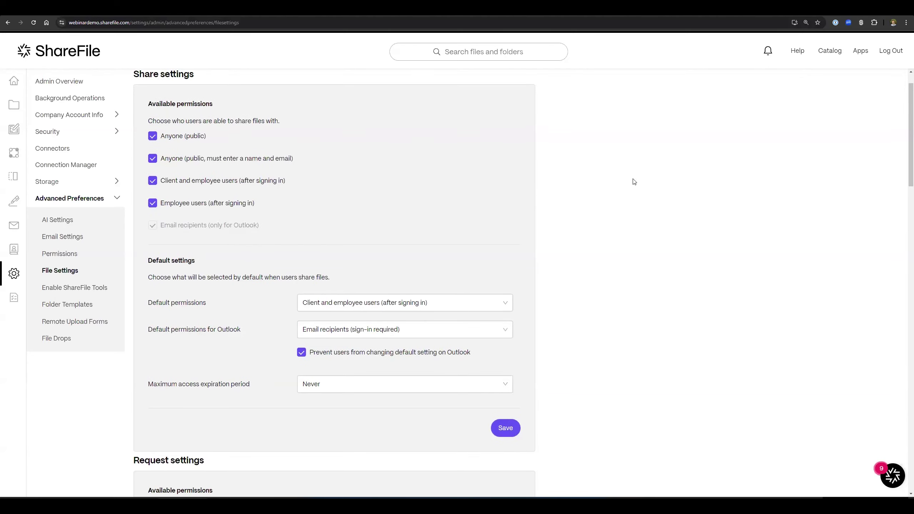
{"action": "scroll", "coordinate": [635, 180], "scroll_direction": "up", "scroll_amount": 3}
{"action": "scroll", "coordinate": [635, 180], "scroll_direction": "up", "scroll_amount": 1}
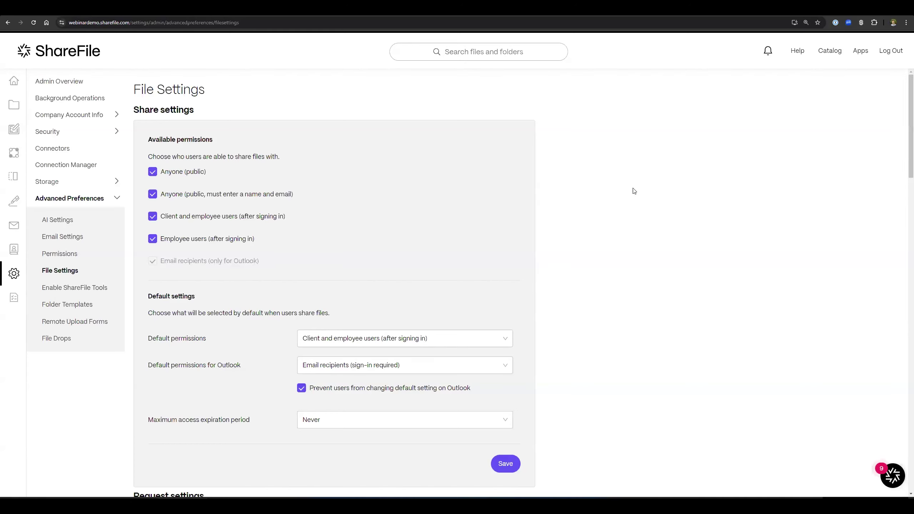
{"action": "scroll", "coordinate": [423, 176], "scroll_direction": "down", "scroll_amount": 1}
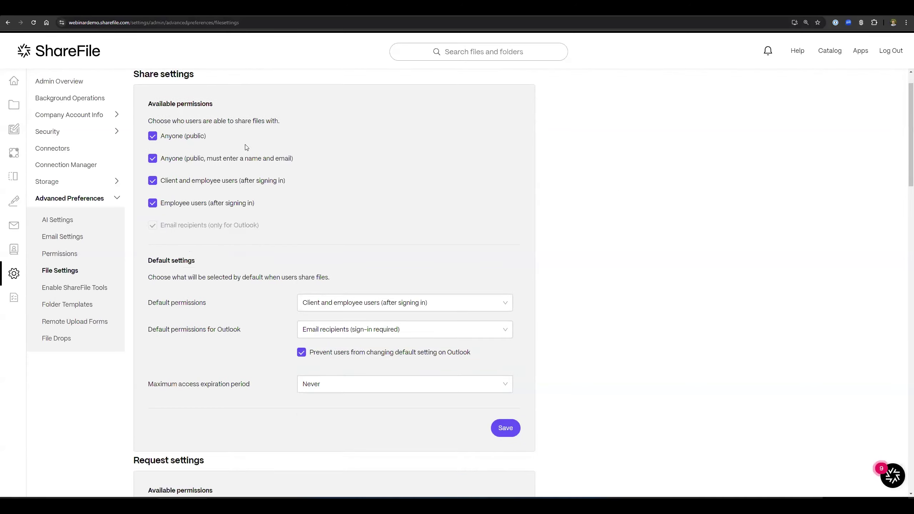
{"action": "left_click", "coordinate": [154, 137]}
{"action": "left_click", "coordinate": [152, 159]}
{"action": "left_click", "coordinate": [152, 136]}
Step: Review the choices for the default permissions used when sharing files, leaving the selection as it is
{"action": "scroll", "coordinate": [345, 167], "scroll_direction": "down", "scroll_amount": 2}
{"action": "scroll", "coordinate": [347, 167], "scroll_direction": "down", "scroll_amount": 2}
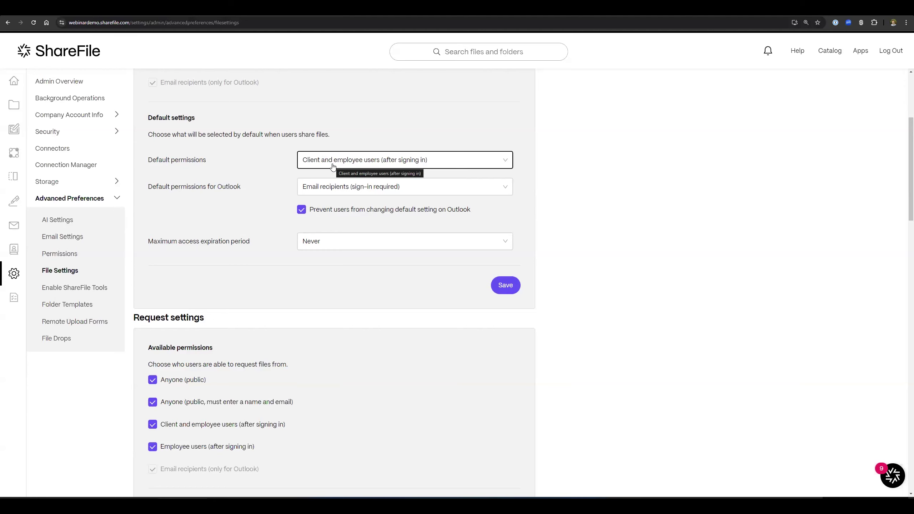
{"action": "scroll", "coordinate": [207, 179], "scroll_direction": "up", "scroll_amount": 5}
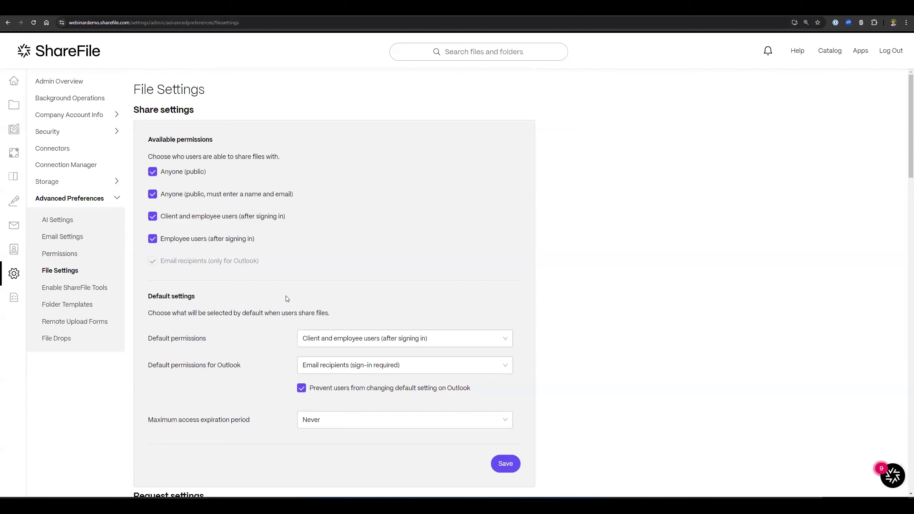
{"action": "scroll", "coordinate": [286, 299], "scroll_direction": "down", "scroll_amount": 1}
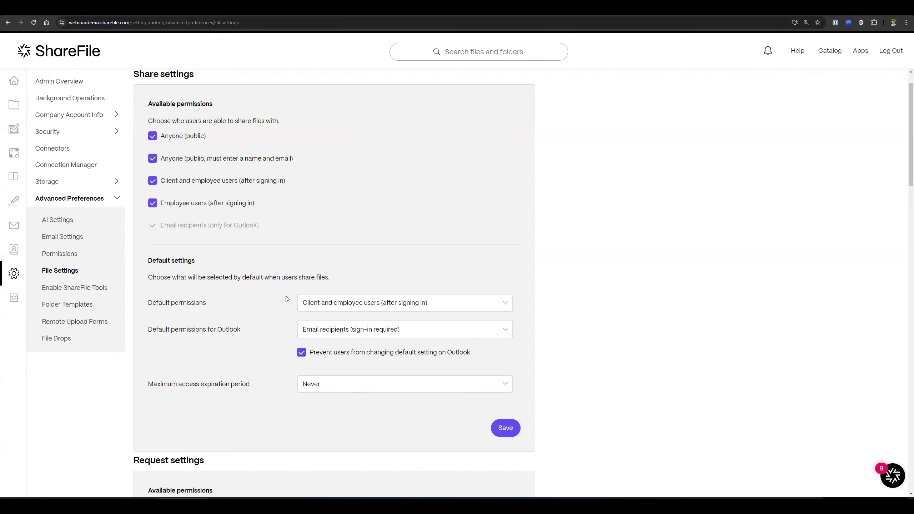
{"action": "left_click", "coordinate": [317, 304]}
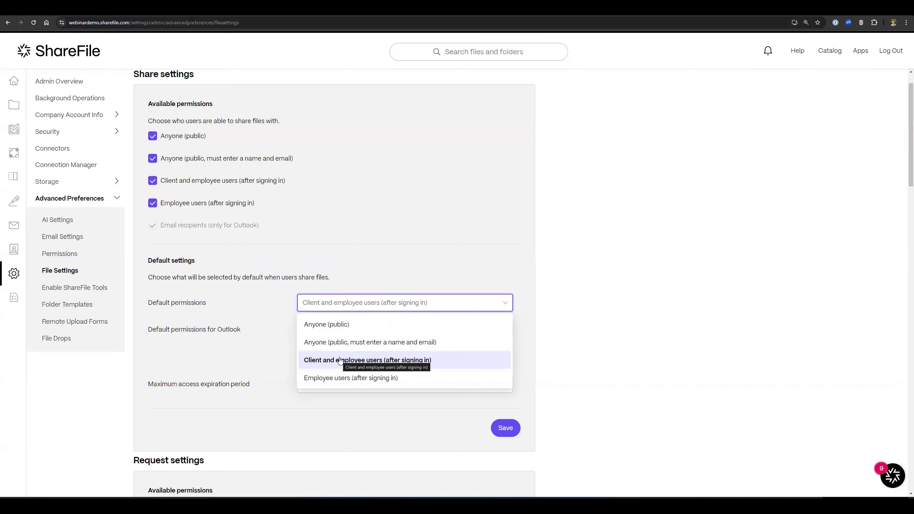
{"action": "left_click", "coordinate": [642, 311]}
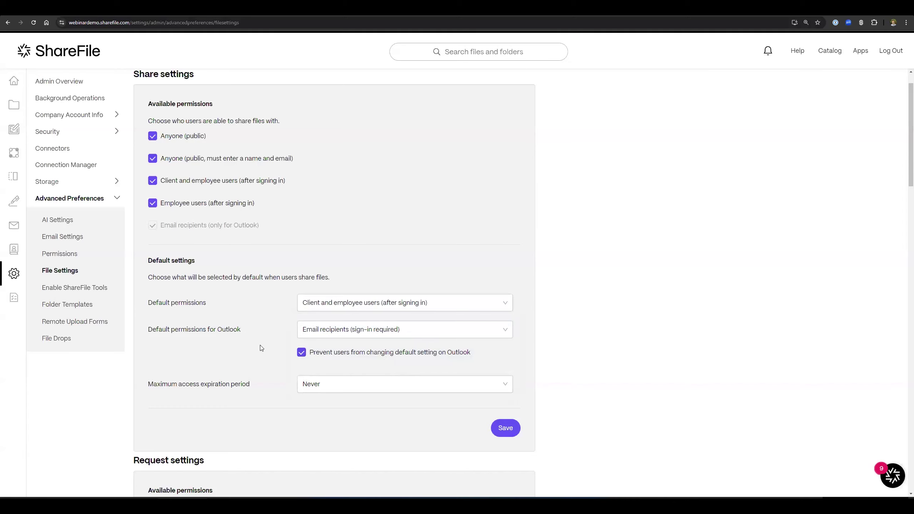
Step: Review the Outlook defaults and the maximum access expiration period choices in the share settings without choosing another one
{"action": "scroll", "coordinate": [244, 333], "scroll_direction": "down", "scroll_amount": 1}
{"action": "scroll", "coordinate": [244, 333], "scroll_direction": "down", "scroll_amount": 2}
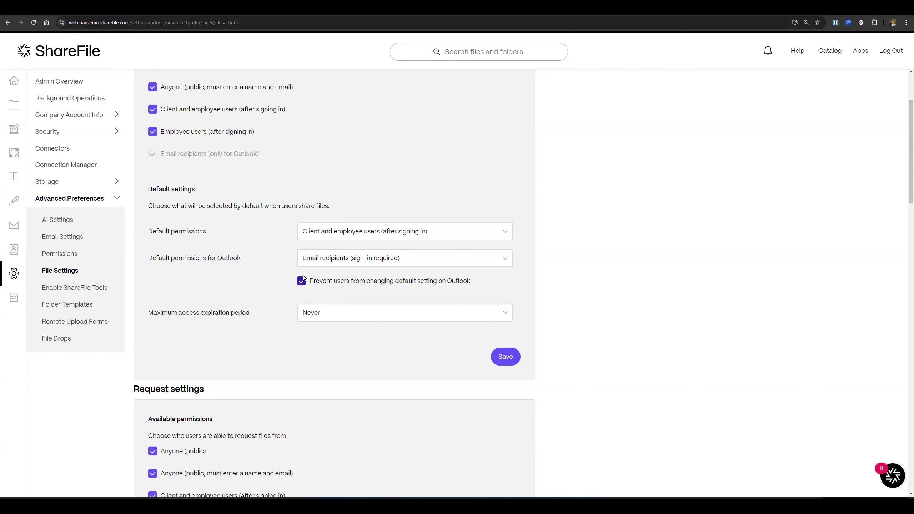
{"action": "scroll", "coordinate": [244, 292], "scroll_direction": "down", "scroll_amount": 1}
{"action": "scroll", "coordinate": [244, 292], "scroll_direction": "down", "scroll_amount": 2}
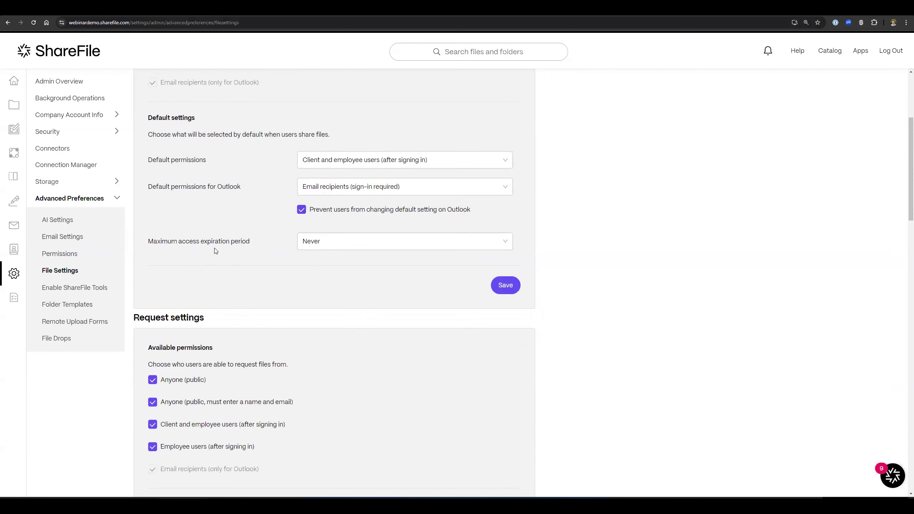
{"action": "left_click", "coordinate": [345, 248]}
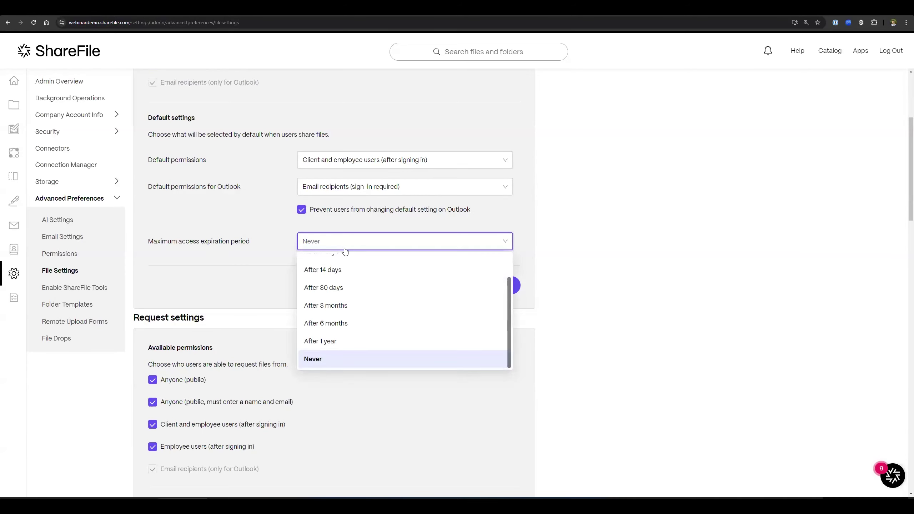
{"action": "scroll", "coordinate": [372, 294], "scroll_direction": "up", "scroll_amount": 2}
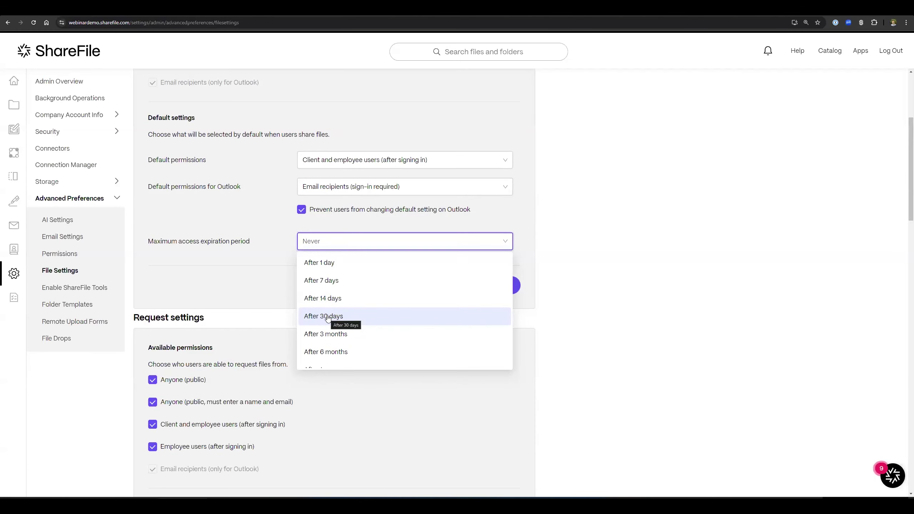
{"action": "key", "text": "Down"}
{"action": "left_click", "coordinate": [648, 330]}
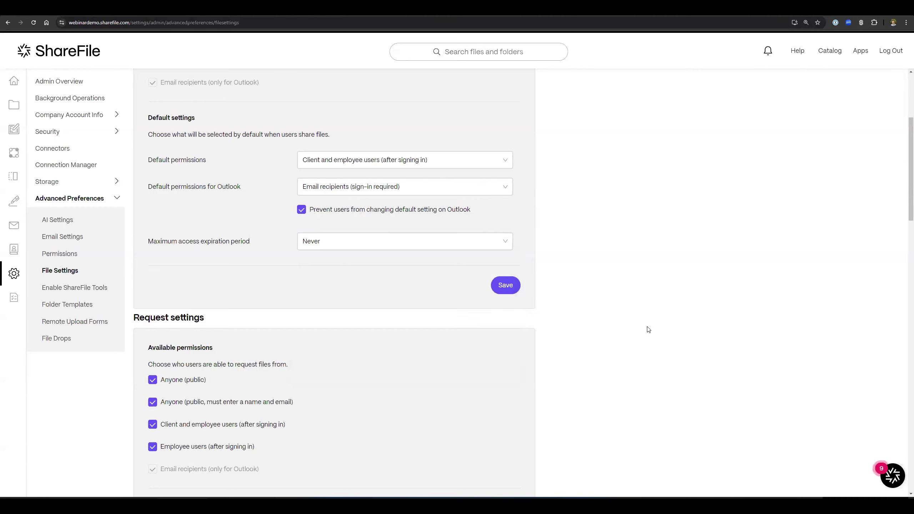
Step: Examine the available permissions and default settings for requesting files and compare them with the share settings
{"action": "scroll", "coordinate": [649, 330], "scroll_direction": "down", "scroll_amount": 5}
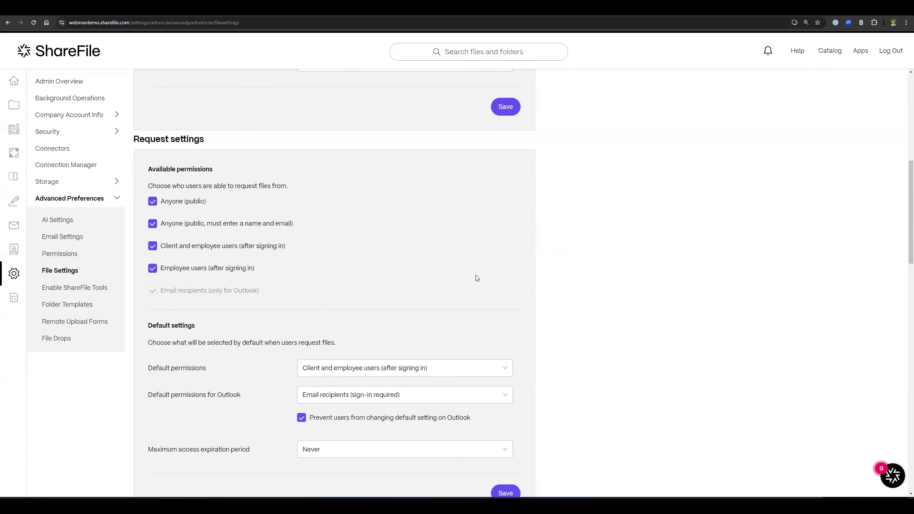
{"action": "scroll", "coordinate": [477, 281], "scroll_direction": "down", "scroll_amount": 1}
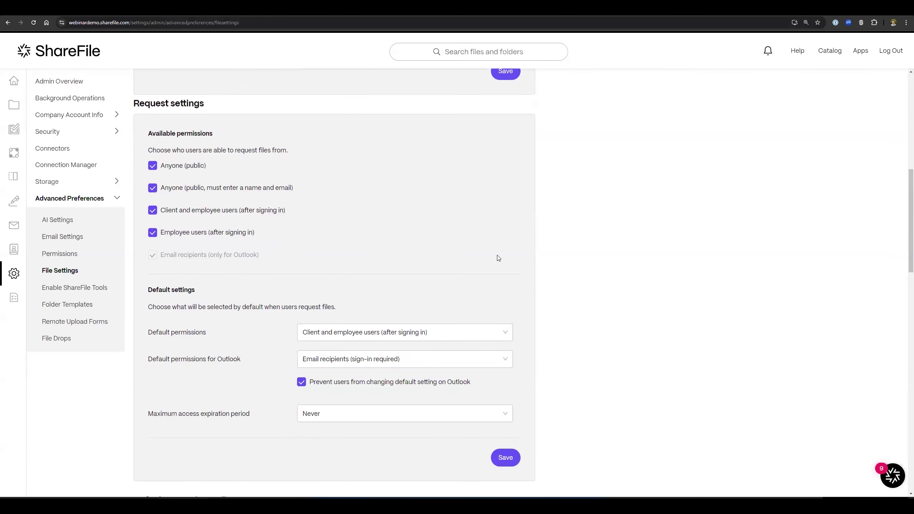
{"action": "scroll", "coordinate": [525, 248], "scroll_direction": "up", "scroll_amount": 11}
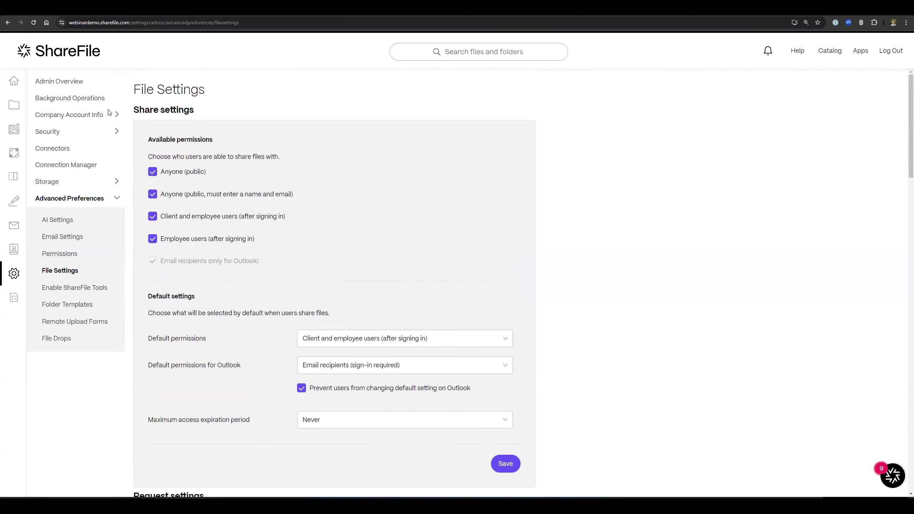
{"action": "scroll", "coordinate": [433, 321], "scroll_direction": "down", "scroll_amount": 2}
{"action": "scroll", "coordinate": [432, 319], "scroll_direction": "down", "scroll_amount": 10}
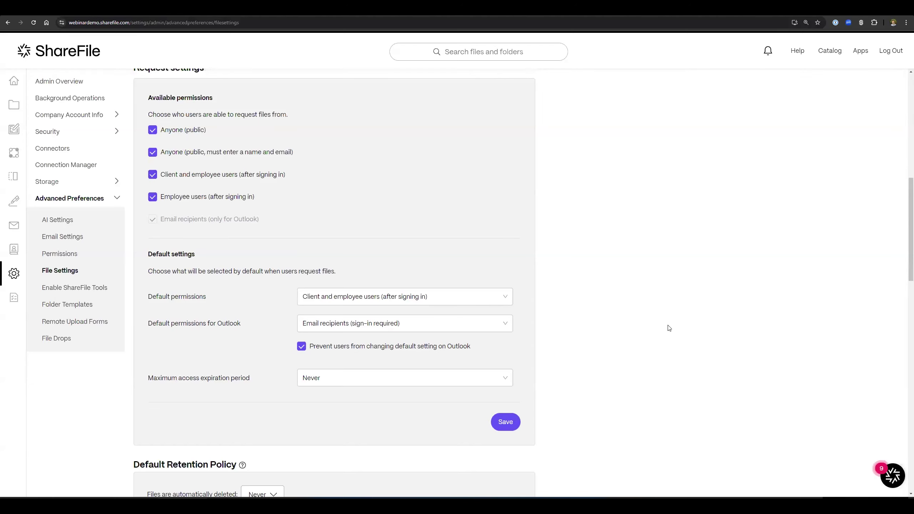
Step: Read the help for the Default Retention Policy and review its automatic file deletion periods without choosing another one
{"action": "scroll", "coordinate": [670, 324], "scroll_direction": "down", "scroll_amount": 7}
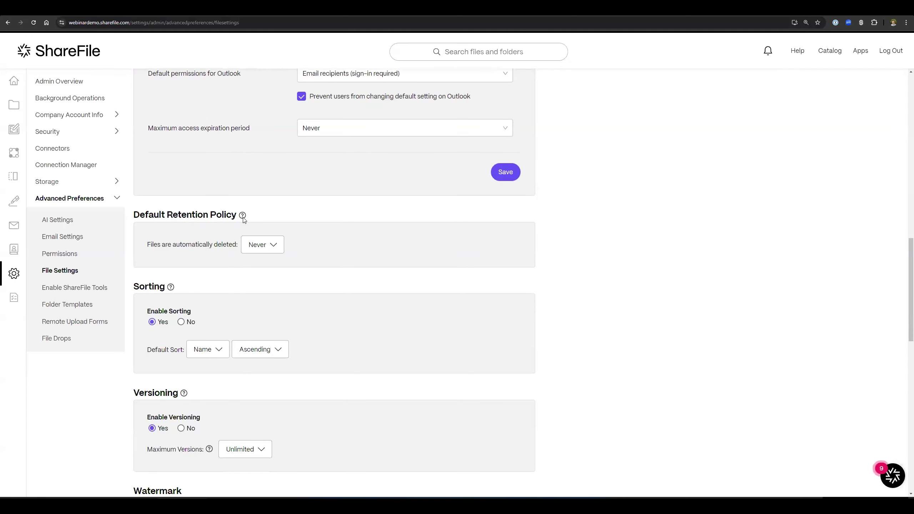
{"action": "mouse_move", "coordinate": [243, 217]}
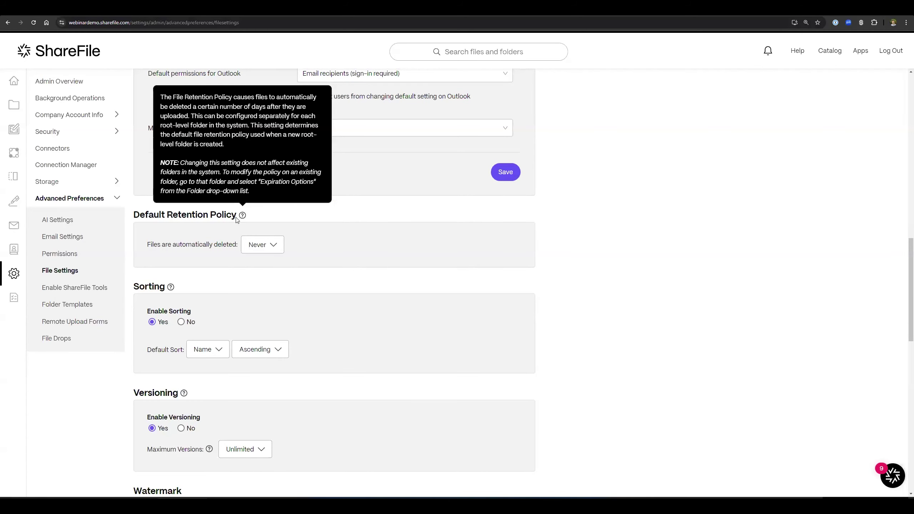
{"action": "left_click", "coordinate": [265, 244]}
{"action": "scroll", "coordinate": [289, 294], "scroll_direction": "down", "scroll_amount": 1}
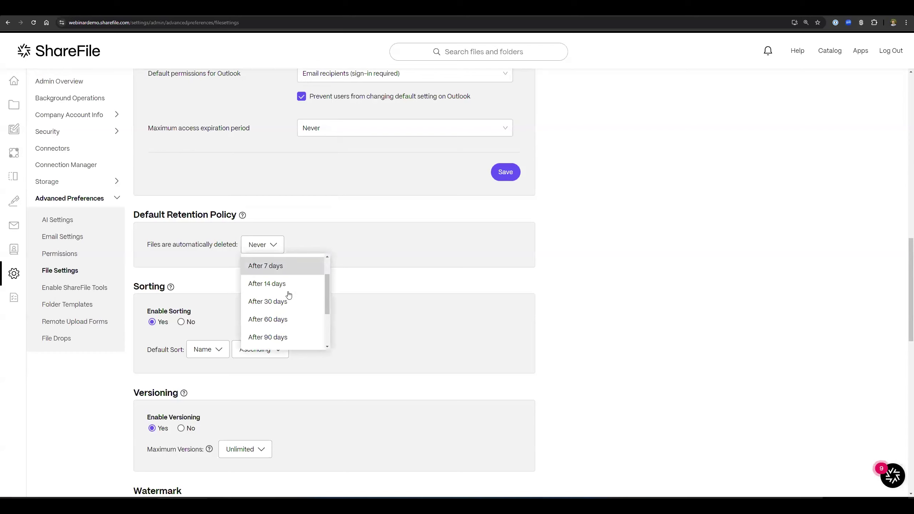
{"action": "scroll", "coordinate": [290, 326], "scroll_direction": "down", "scroll_amount": 2}
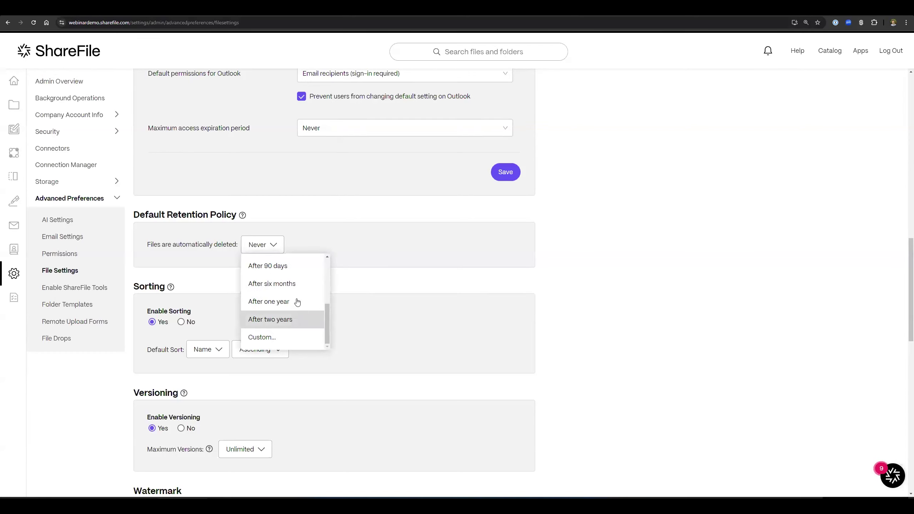
{"action": "left_click_drag", "start_coordinate": [328, 318], "coordinate": [328, 283]}
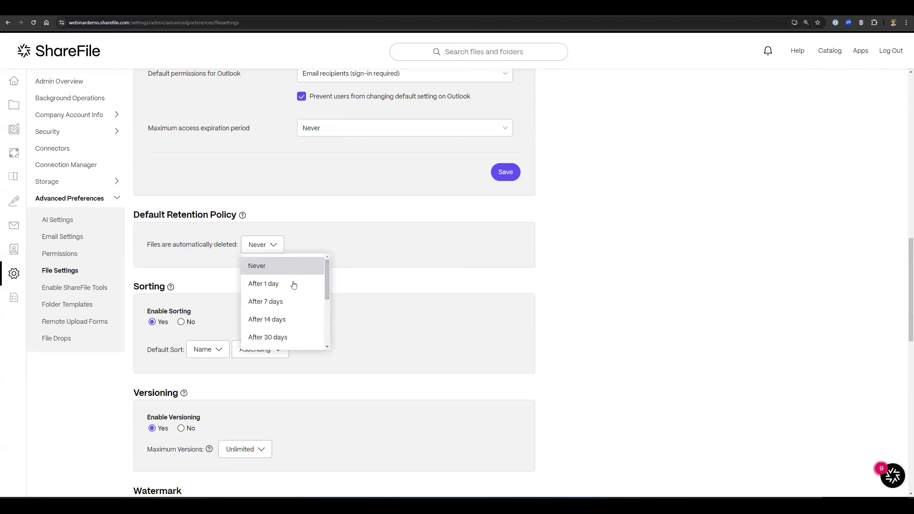
{"action": "left_click", "coordinate": [243, 216]}
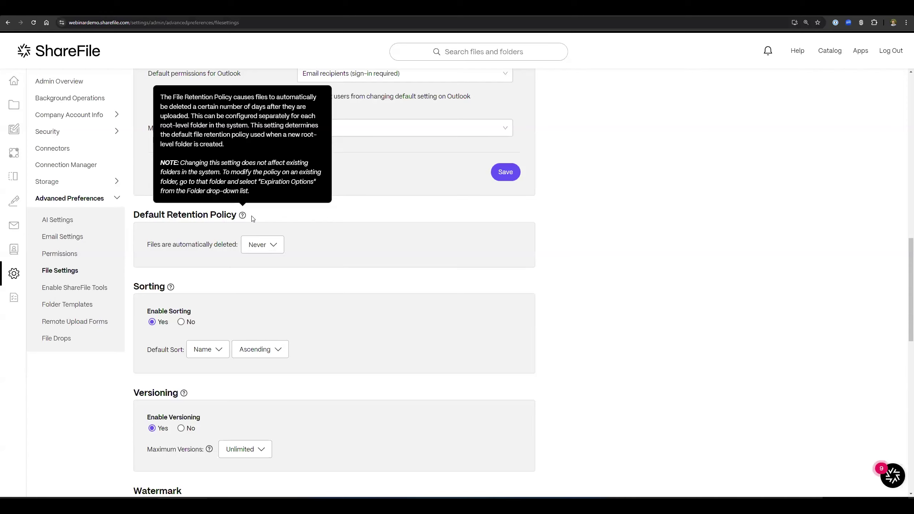
{"action": "left_click", "coordinate": [618, 253]}
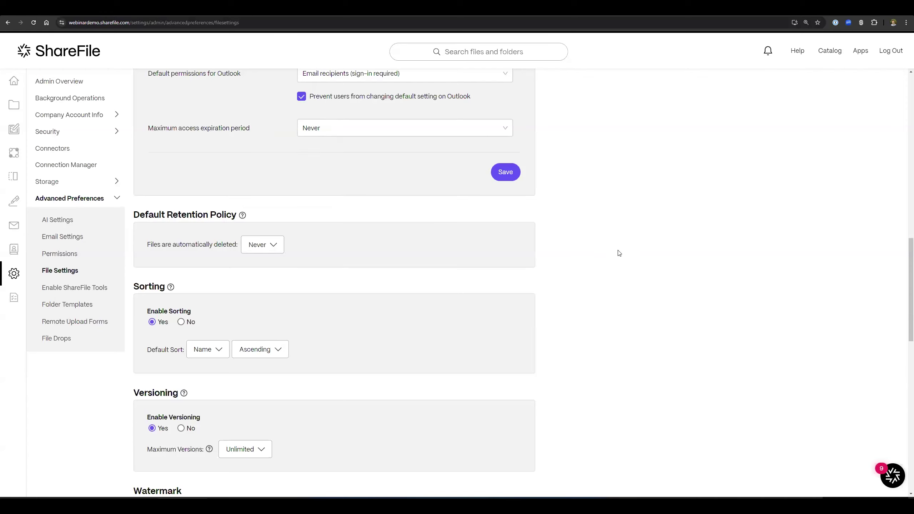
{"action": "left_click", "coordinate": [272, 251]}
{"action": "left_click", "coordinate": [291, 240]}
{"action": "left_click", "coordinate": [257, 246]}
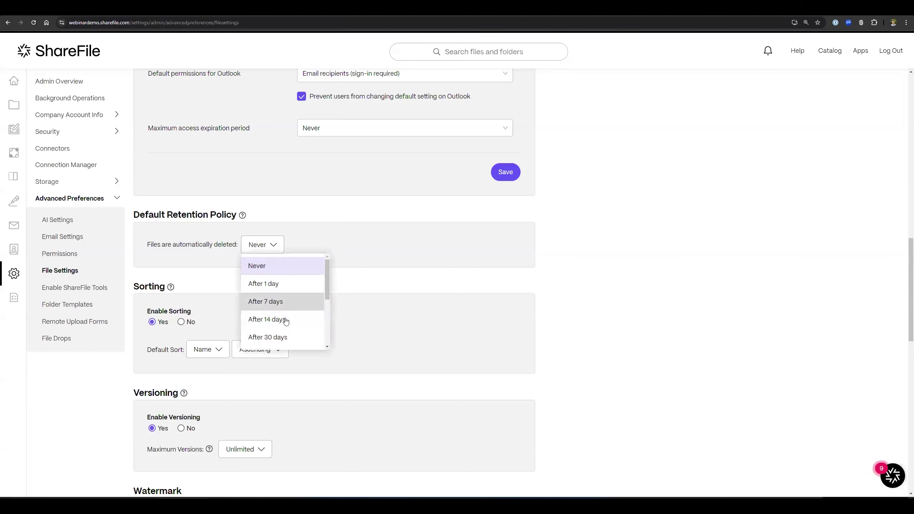
{"action": "left_click", "coordinate": [688, 231]}
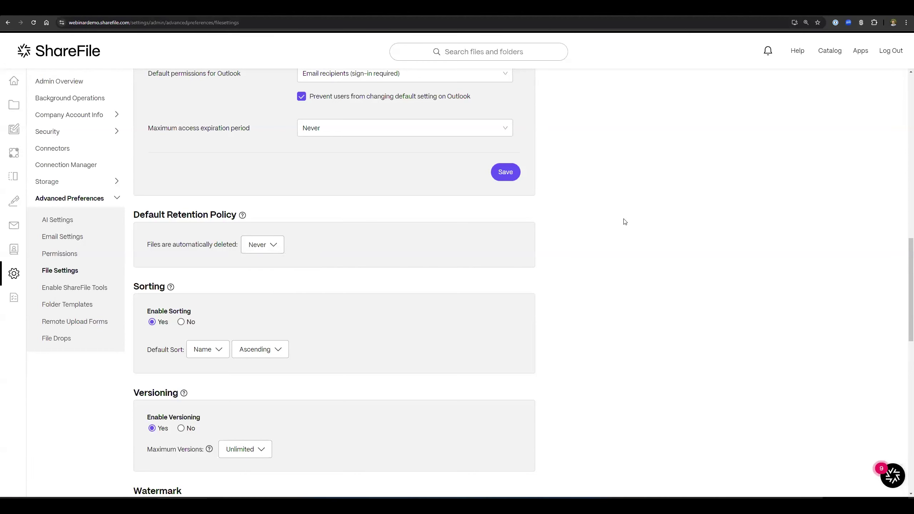
Step: Review the default sort criteria and sort order choices, and bring up the versioning settings
{"action": "scroll", "coordinate": [625, 221], "scroll_direction": "down", "scroll_amount": 4}
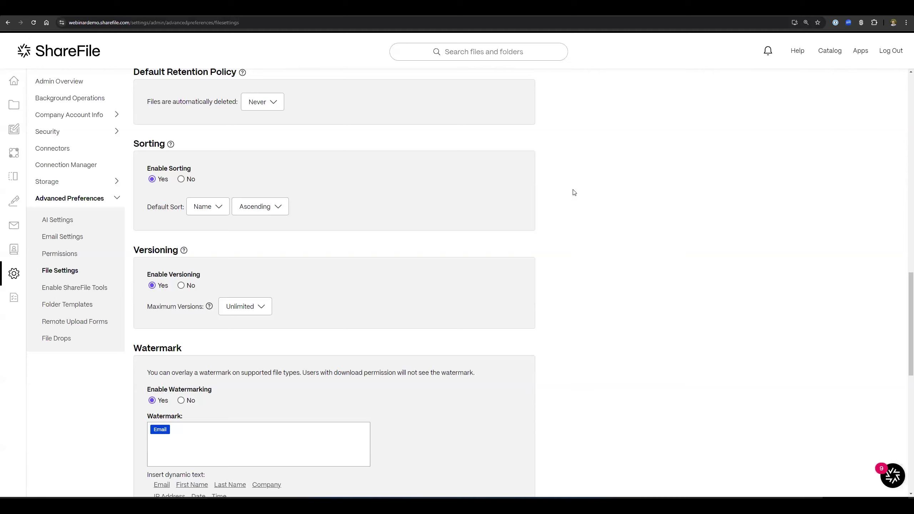
{"action": "left_click", "coordinate": [216, 208]}
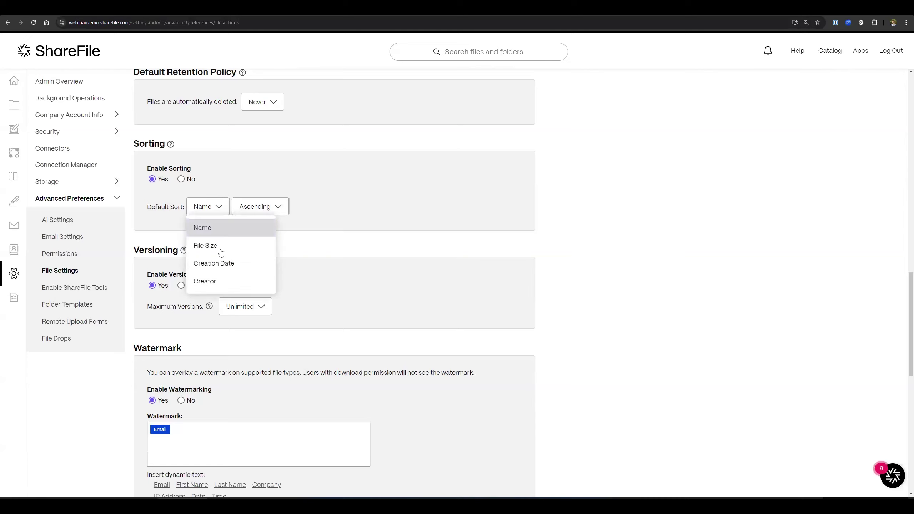
{"action": "left_click", "coordinate": [270, 208]}
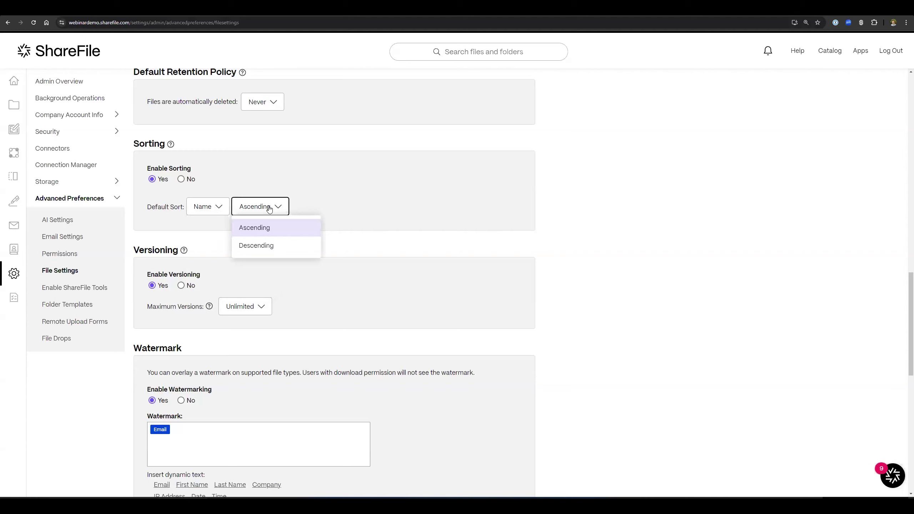
{"action": "scroll", "coordinate": [624, 244], "scroll_direction": "down", "scroll_amount": 2}
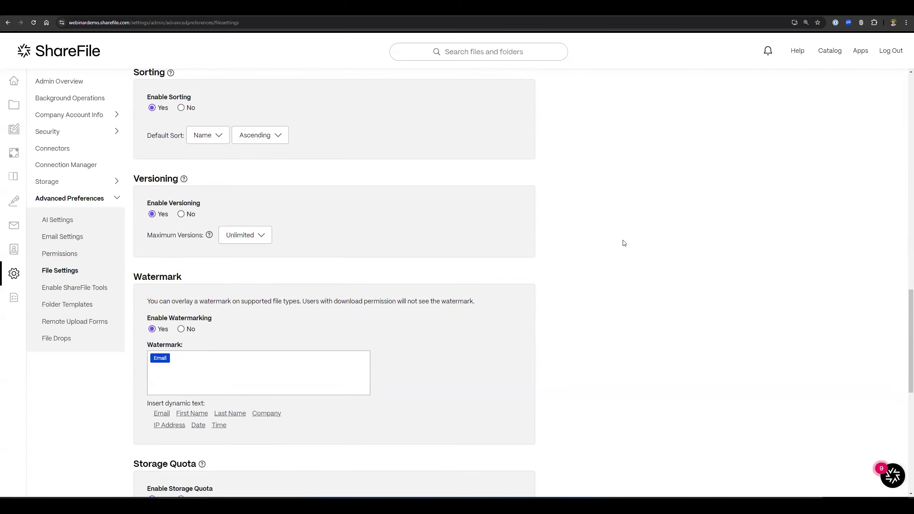
{"action": "scroll", "coordinate": [625, 244], "scroll_direction": "down", "scroll_amount": 1}
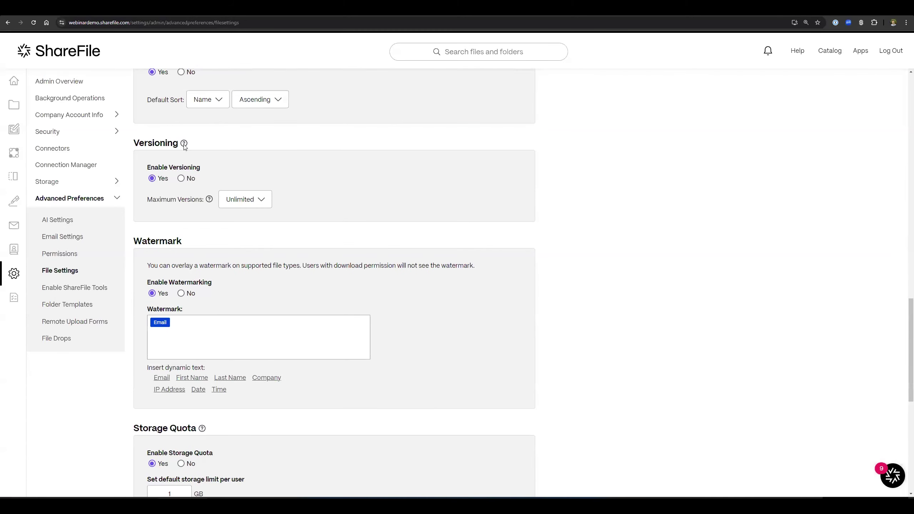
Step: Read the Versioning and Maximum Versions help and review the maximum version choices without choosing another one
{"action": "mouse_move", "coordinate": [185, 147]}
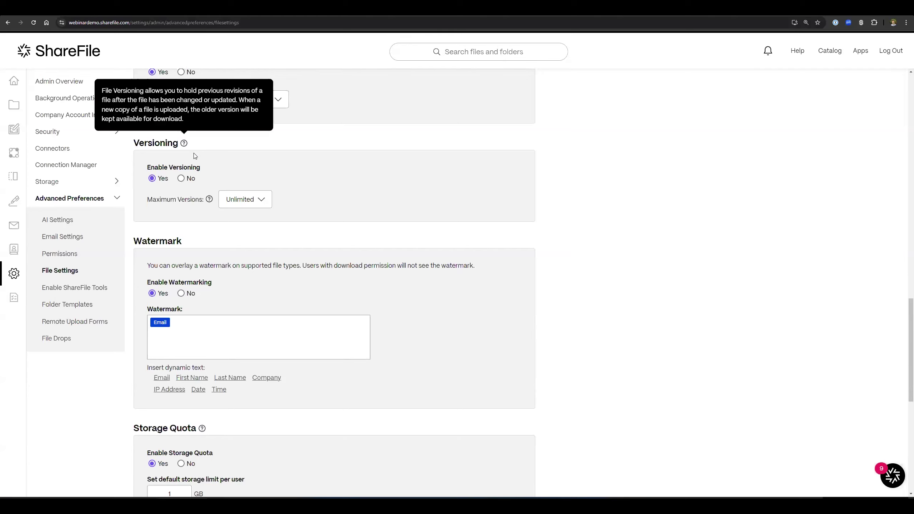
{"action": "left_click", "coordinate": [265, 202]}
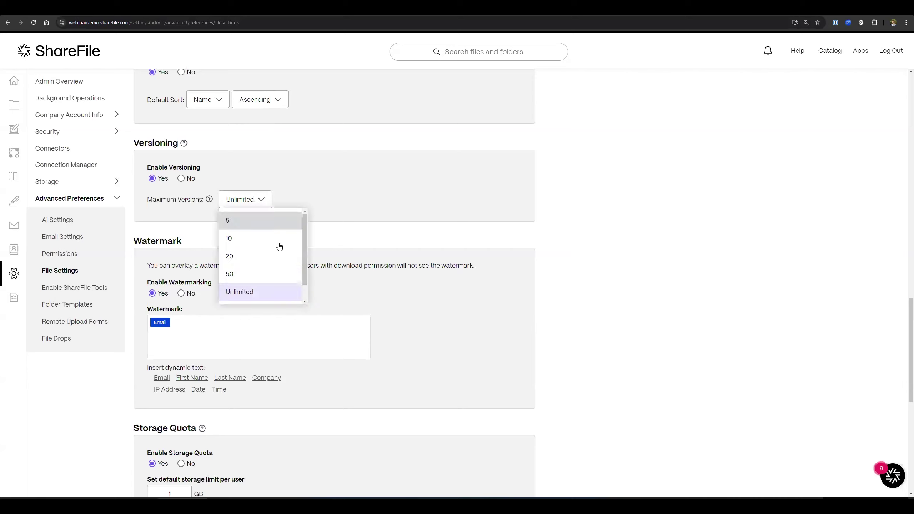
{"action": "scroll", "coordinate": [274, 242], "scroll_direction": "down", "scroll_amount": 1}
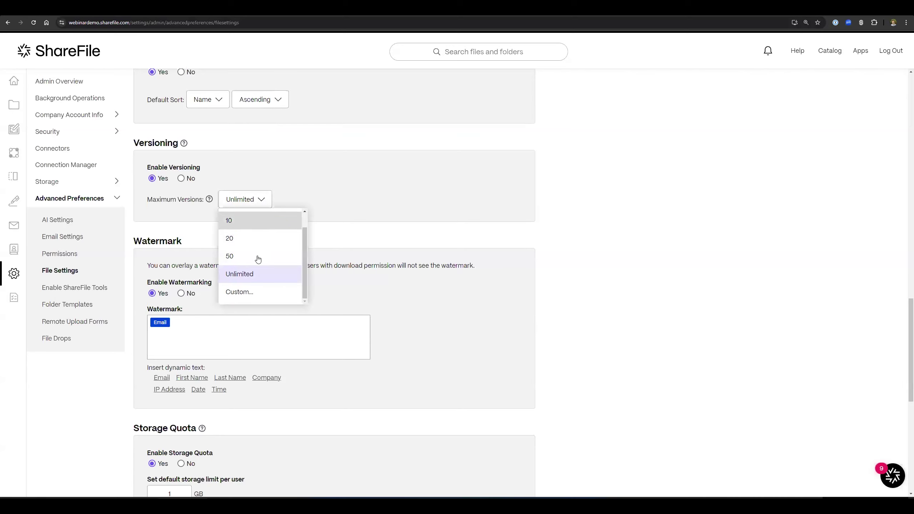
{"action": "scroll", "coordinate": [255, 257], "scroll_direction": "up", "scroll_amount": 1}
{"action": "scroll", "coordinate": [366, 247], "scroll_direction": "up", "scroll_amount": 4}
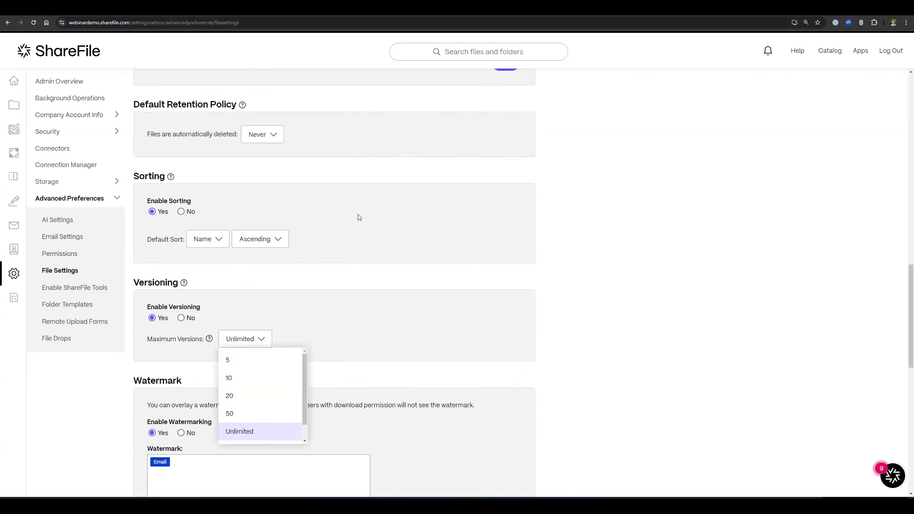
{"action": "left_click", "coordinate": [262, 343]}
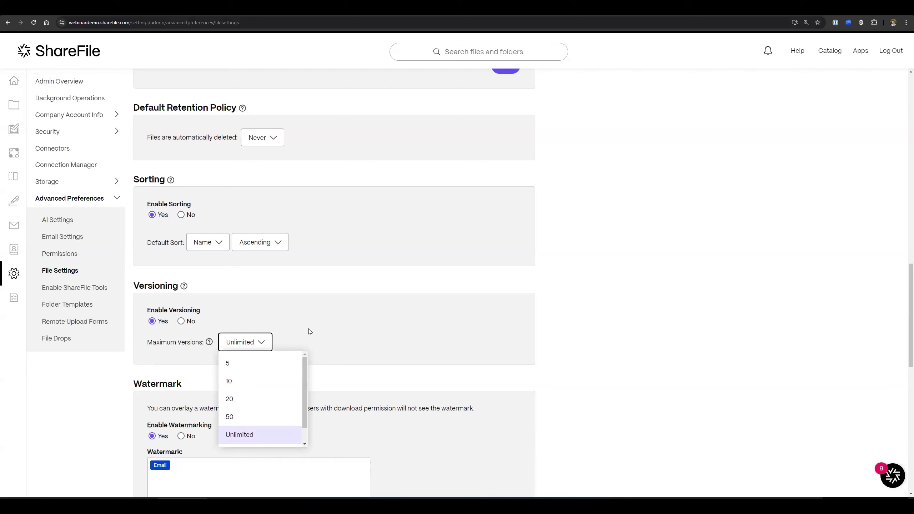
{"action": "left_click", "coordinate": [215, 343]}
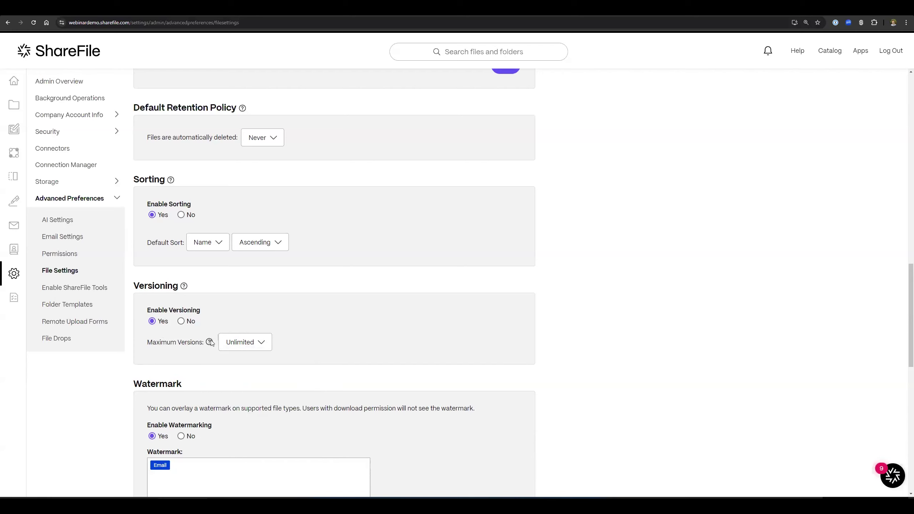
{"action": "mouse_move", "coordinate": [209, 342]}
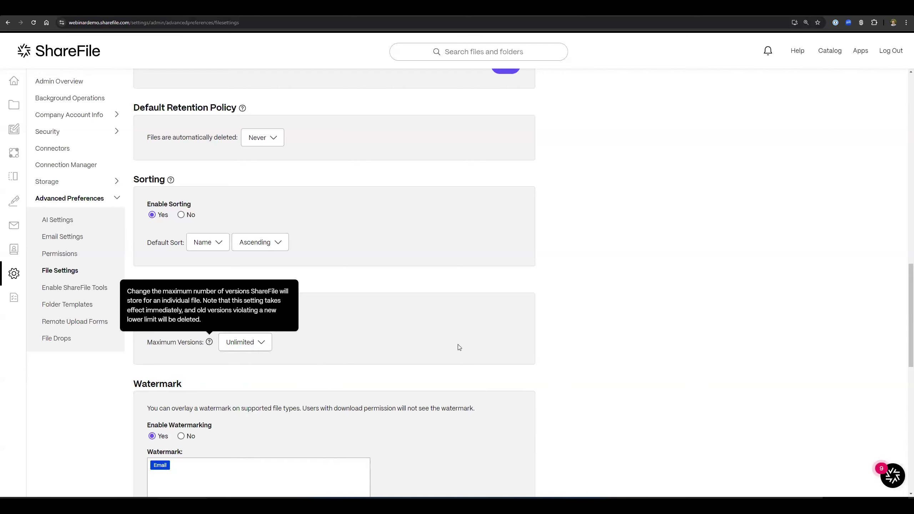
Step: Add the First Name and Last Name fields, the text "Test" and the IP Address field before Email in the watermark
{"action": "scroll", "coordinate": [648, 300], "scroll_direction": "down", "scroll_amount": 5}
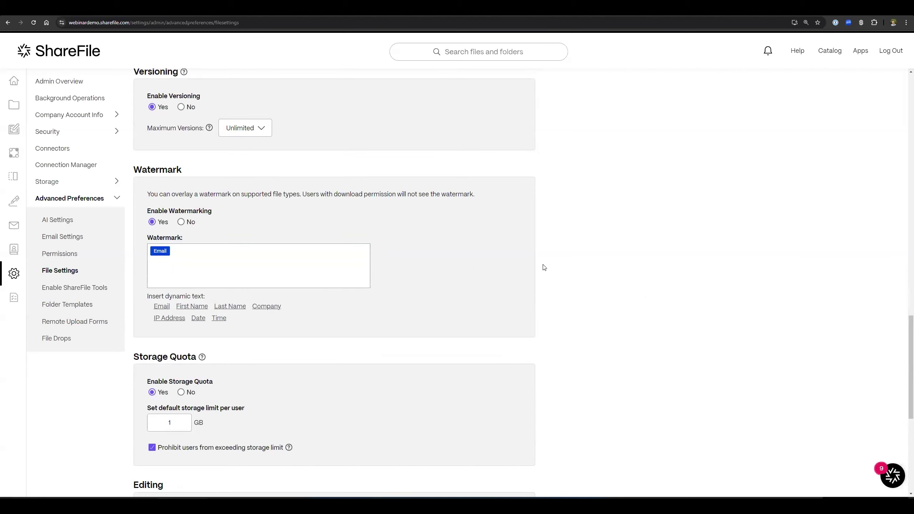
{"action": "scroll", "coordinate": [434, 266], "scroll_direction": "down", "scroll_amount": 2}
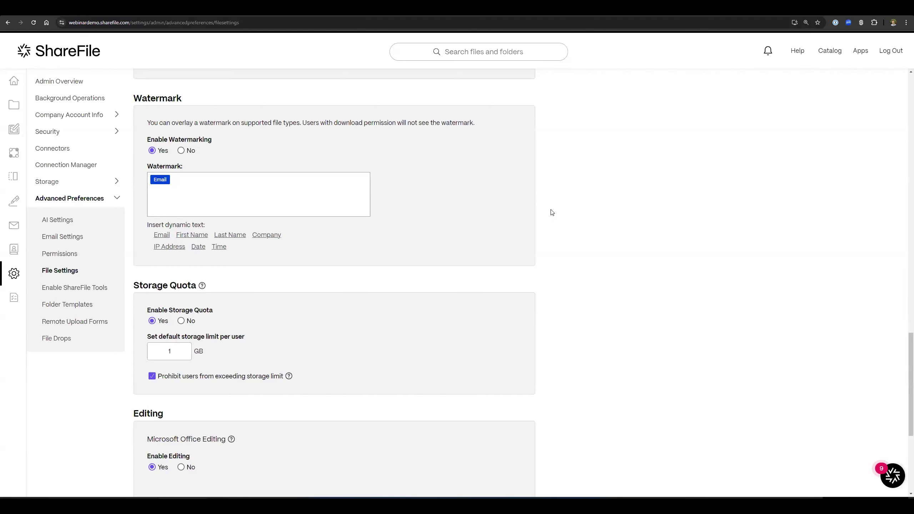
{"action": "left_click", "coordinate": [182, 204]}
{"action": "left_click", "coordinate": [192, 235]}
{"action": "left_click", "coordinate": [230, 235]}
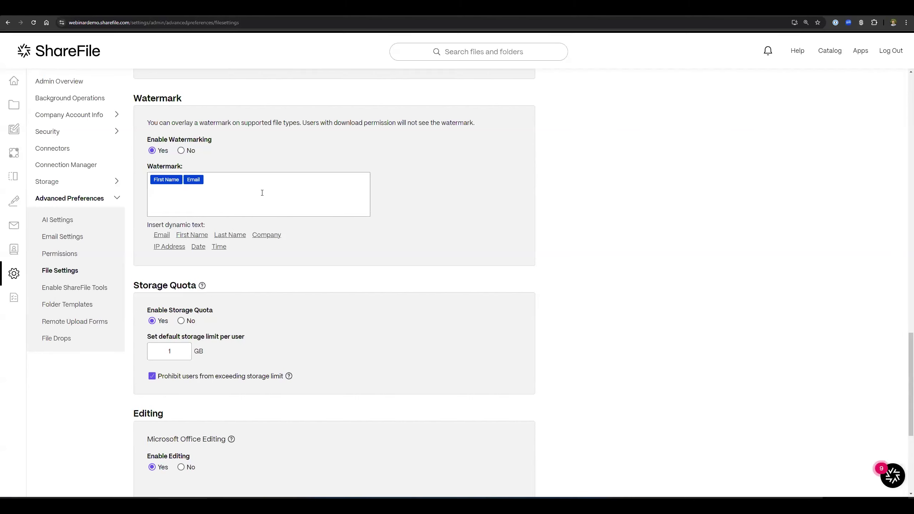
{"action": "type", "text": "T "}
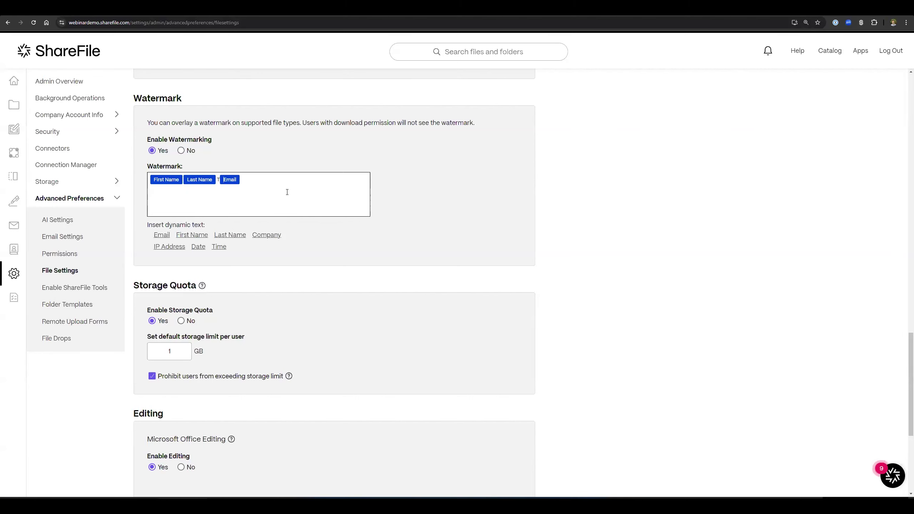
{"action": "type", "text": "est"}
{"action": "left_click", "coordinate": [170, 247]}
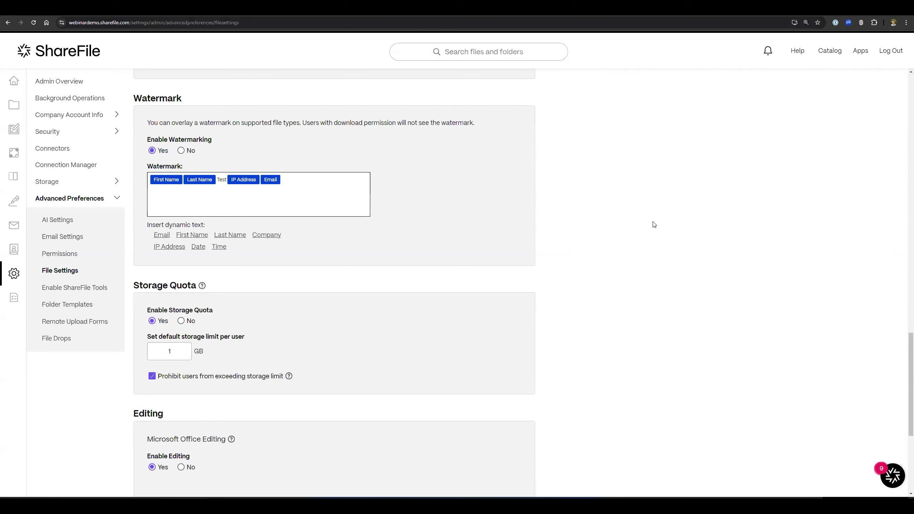
Step: Review the Storage Quota settings for the default per-user limit and exceeding it, and read the Storage Quota help
{"action": "scroll", "coordinate": [655, 226], "scroll_direction": "down", "scroll_amount": 3}
{"action": "scroll", "coordinate": [468, 224], "scroll_direction": "down", "scroll_amount": 1}
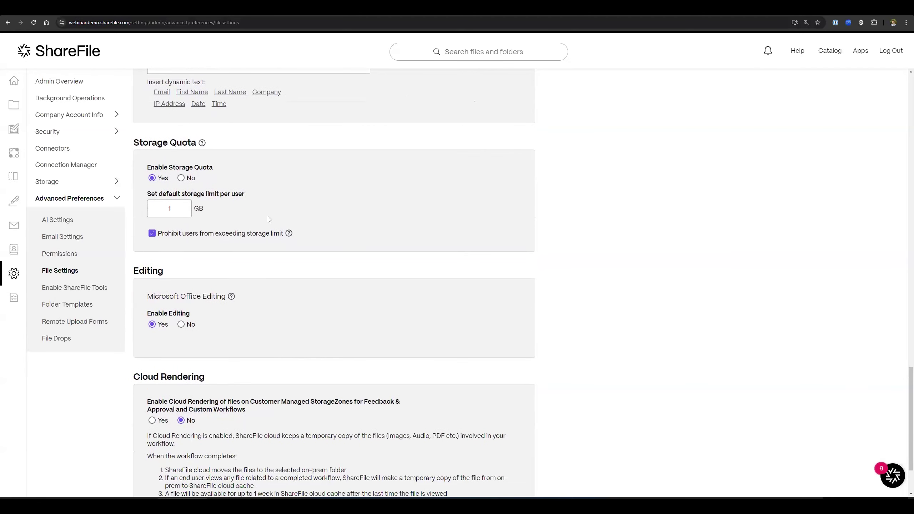
{"action": "left_click", "coordinate": [188, 193]}
{"action": "left_click", "coordinate": [317, 199]}
{"action": "scroll", "coordinate": [317, 199], "scroll_direction": "down", "scroll_amount": 1}
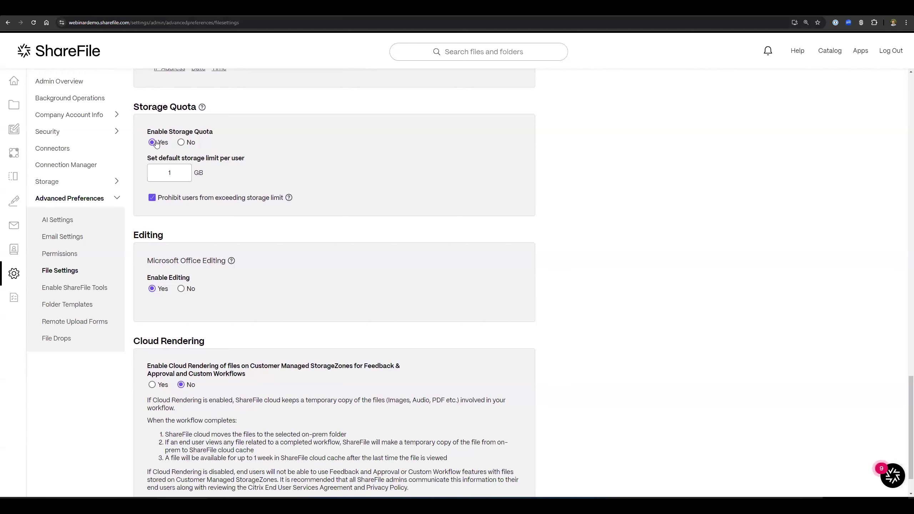
{"action": "left_click", "coordinate": [174, 178]}
{"action": "left_click", "coordinate": [238, 191]}
{"action": "mouse_move", "coordinate": [203, 109]}
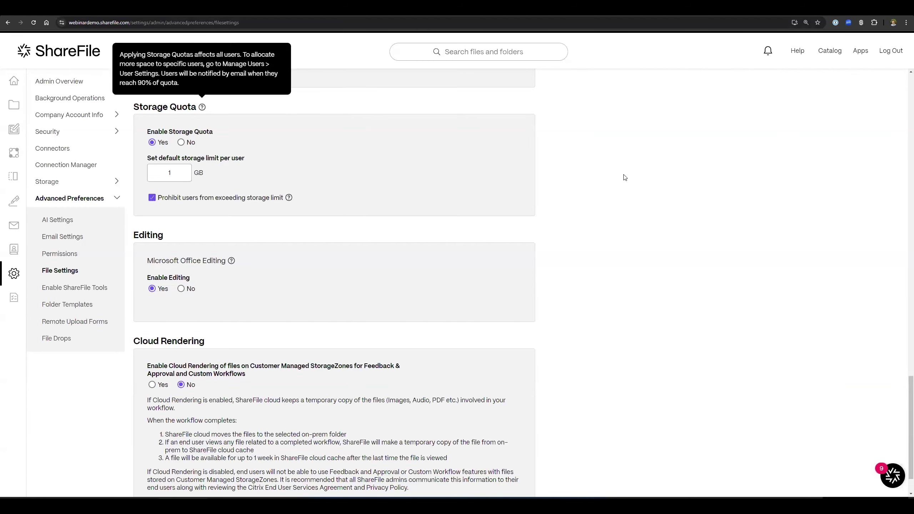
Step: Look over the Microsoft Office Editing and Cloud Rendering settings, and return to the watermark section
{"action": "scroll", "coordinate": [606, 187], "scroll_direction": "down", "scroll_amount": 1}
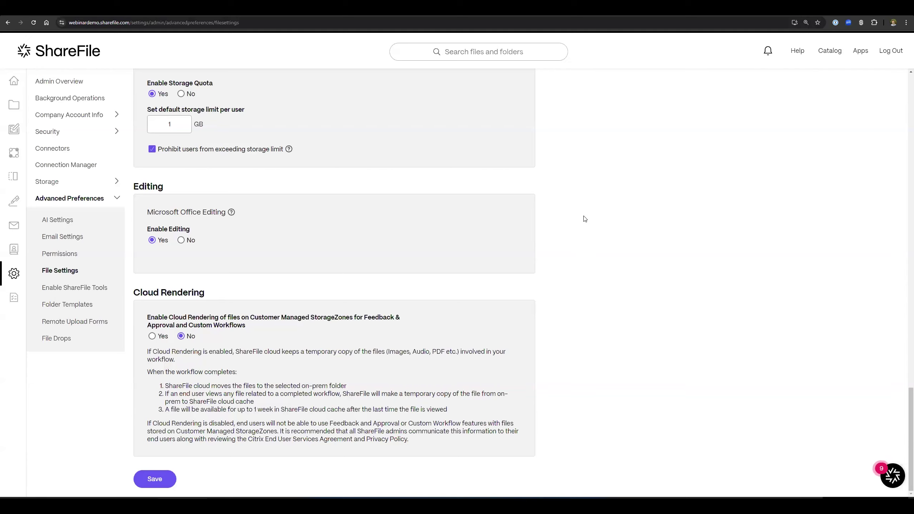
{"action": "scroll", "coordinate": [457, 221], "scroll_direction": "up", "scroll_amount": 1}
{"action": "scroll", "coordinate": [457, 220], "scroll_direction": "up", "scroll_amount": 2}
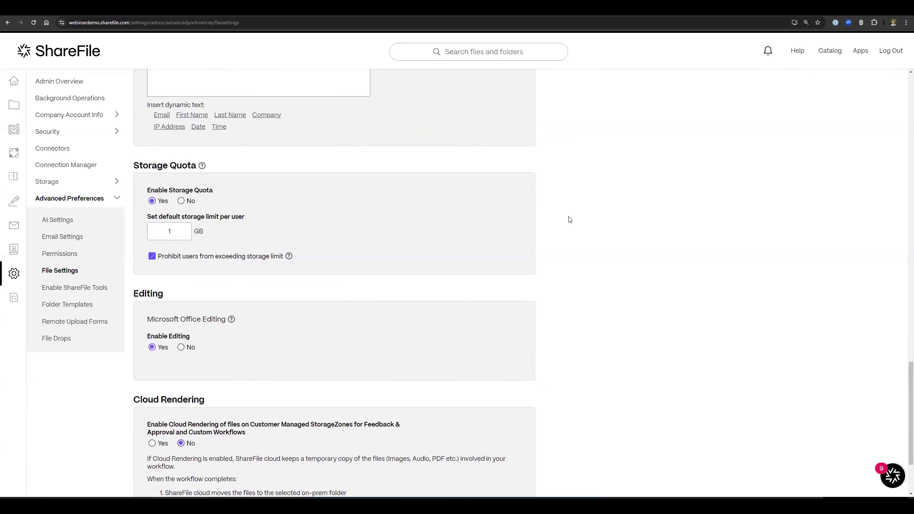
{"action": "scroll", "coordinate": [551, 213], "scroll_direction": "up", "scroll_amount": 2}
{"action": "scroll", "coordinate": [551, 214], "scroll_direction": "up", "scroll_amount": 3}
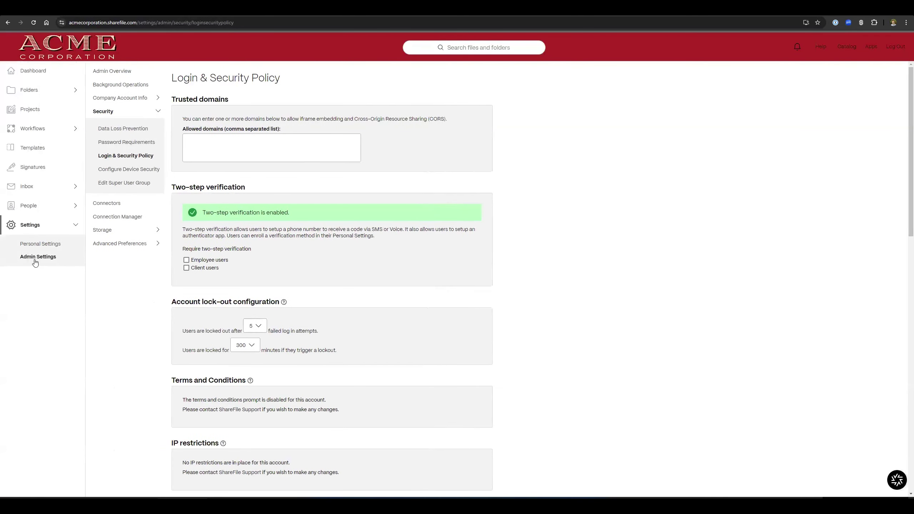
Step: In the ACME Corporation account, go to the admin settings, enlarge the page and bring up Storage Usage
{"action": "left_click", "coordinate": [33, 257]}
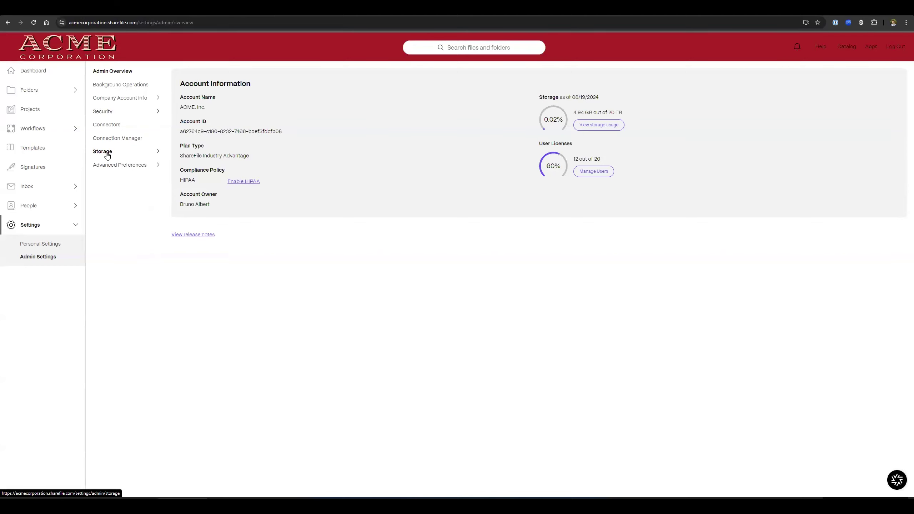
{"action": "key", "text": "ctrl+plus"}
{"action": "key", "text": "ctrl+plus"}
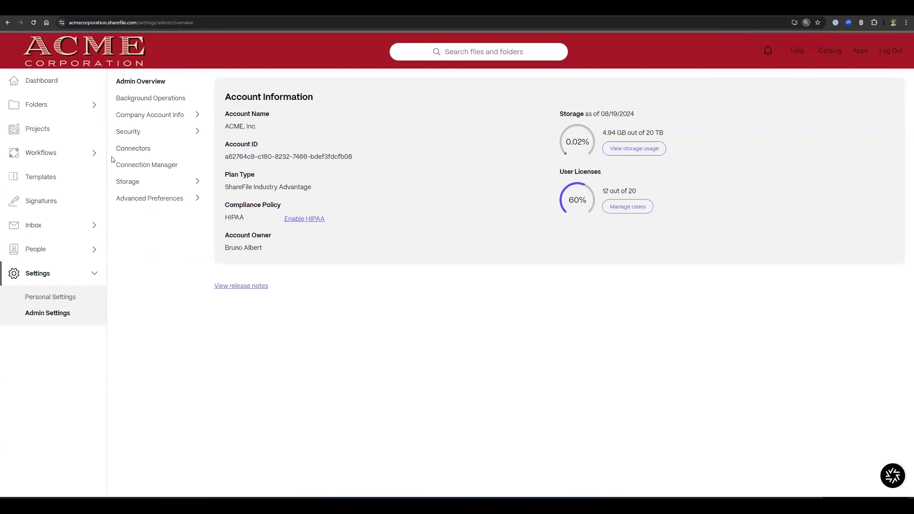
{"action": "left_click", "coordinate": [134, 182]}
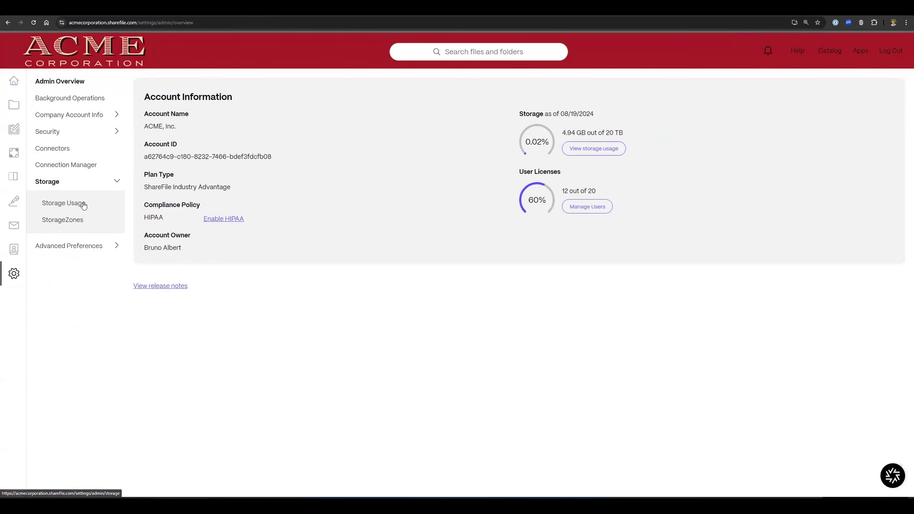
{"action": "left_click", "coordinate": [73, 204]}
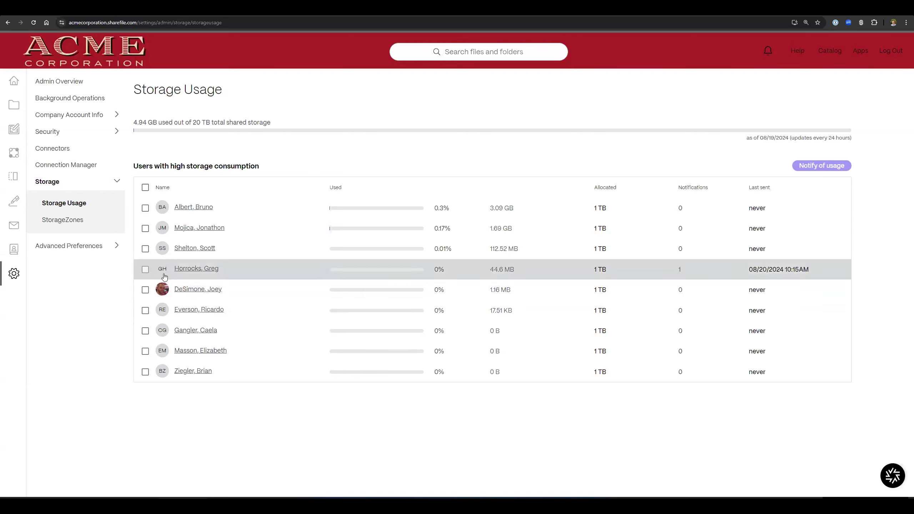
Step: Select the user with 1.16 MB of storage used for a usage notification
{"action": "mouse_move", "coordinate": [145, 271]}
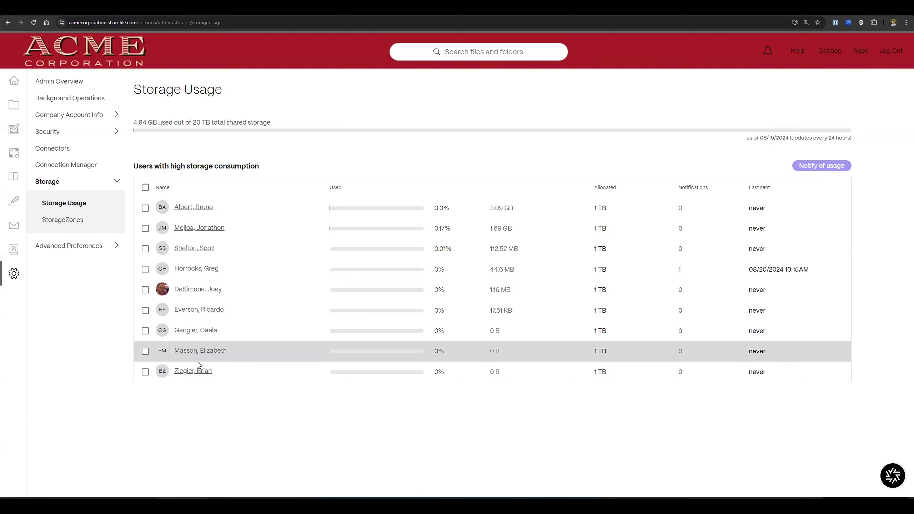
{"action": "left_click", "coordinate": [145, 290]}
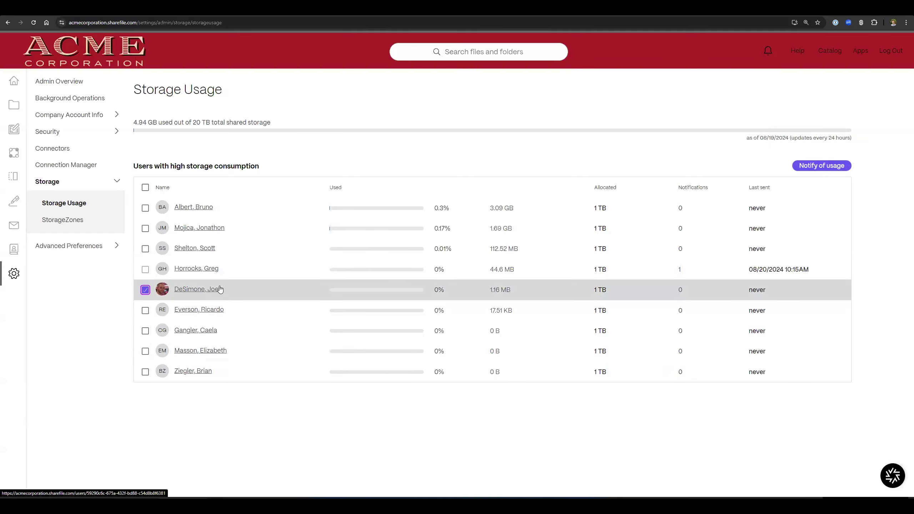
{"action": "left_click", "coordinate": [805, 169]}
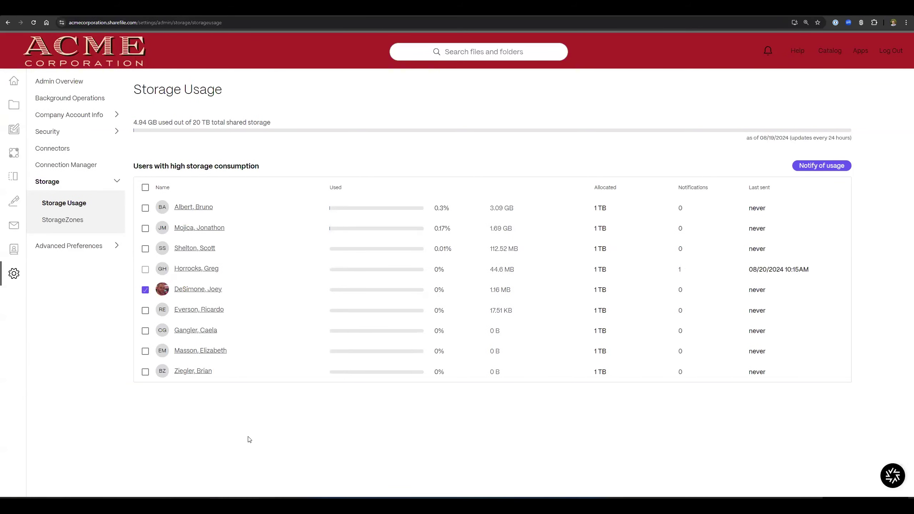
Step: View the activity log of the ACME Construction shared folder and review its user filter choices without choosing another one
{"action": "mouse_move", "coordinate": [21, 139]}
{"action": "left_click", "coordinate": [36, 105]}
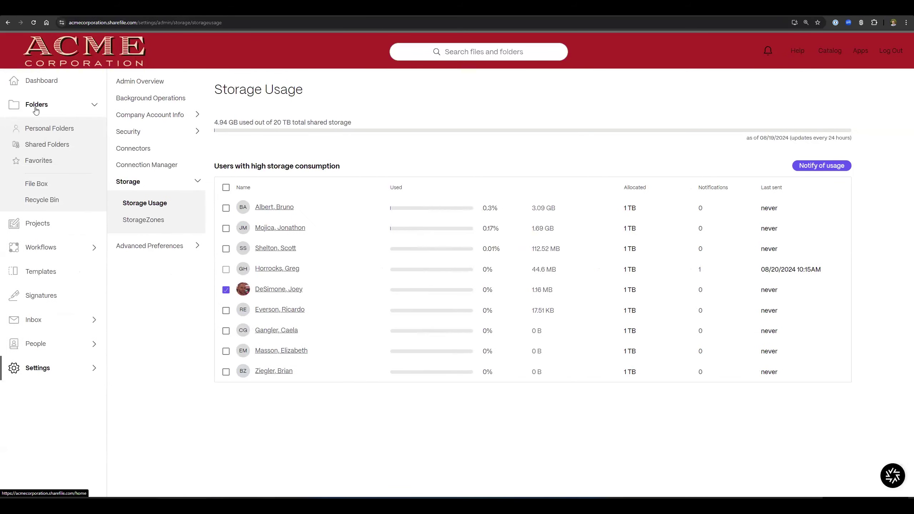
{"action": "left_click", "coordinate": [46, 146]}
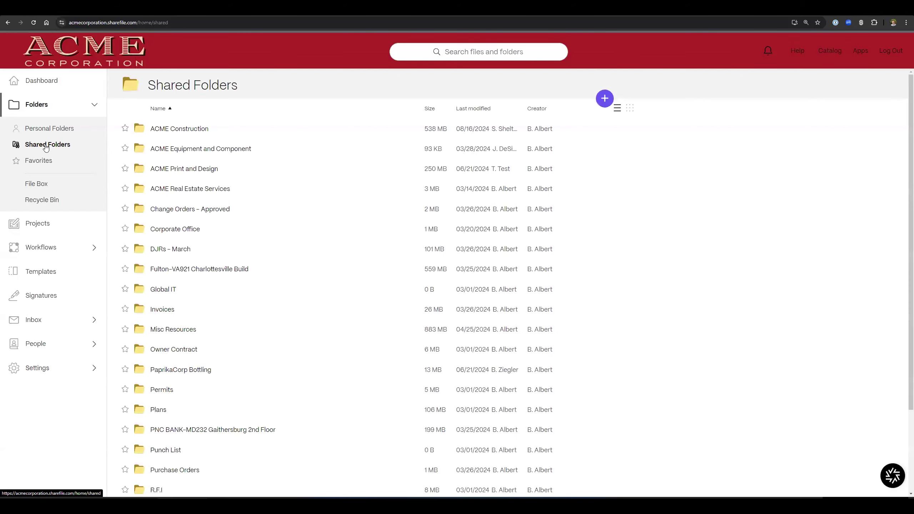
{"action": "left_click", "coordinate": [187, 129]}
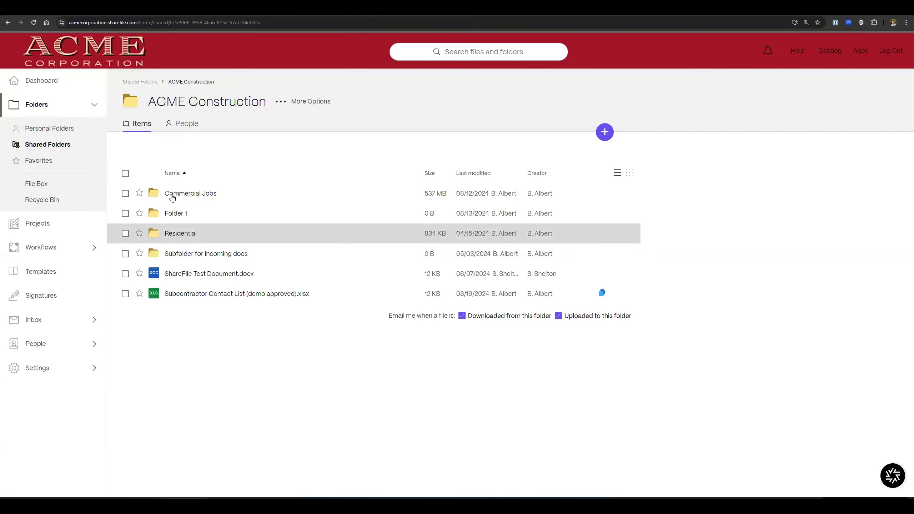
{"action": "left_click", "coordinate": [284, 103]}
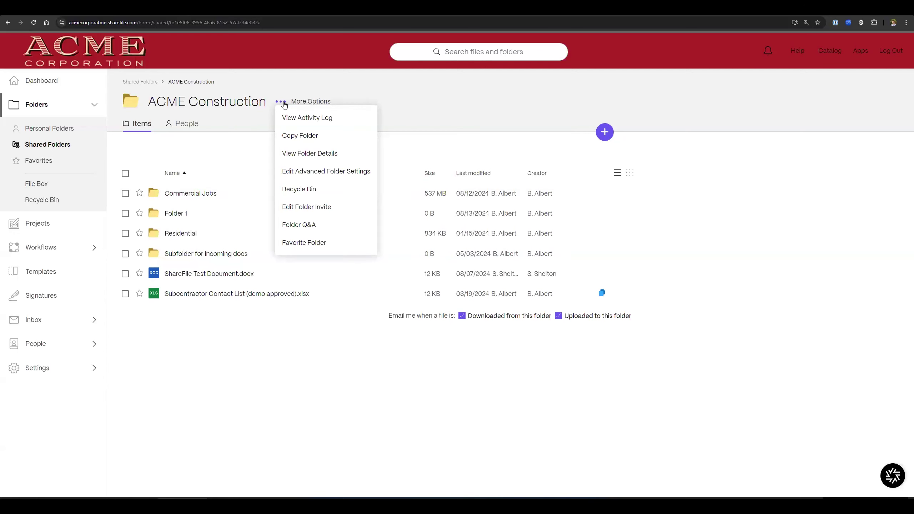
{"action": "left_click", "coordinate": [316, 119]}
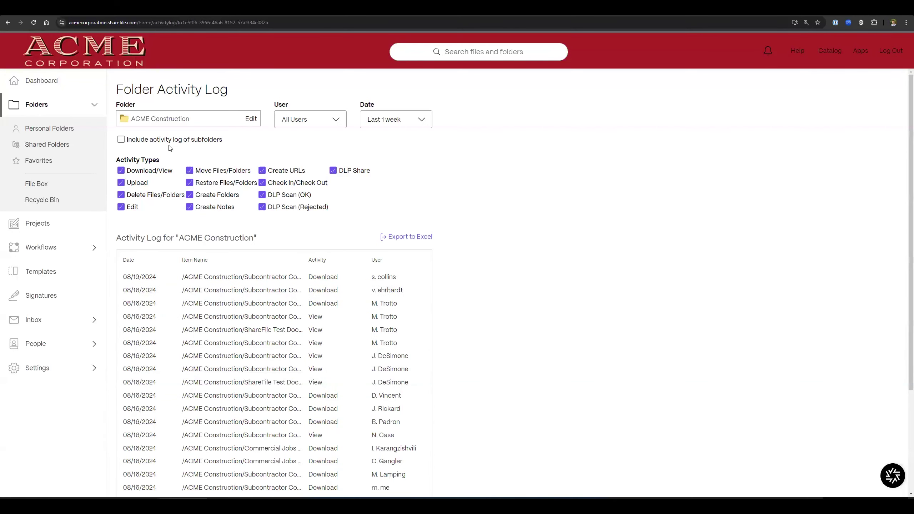
{"action": "left_click", "coordinate": [296, 122]}
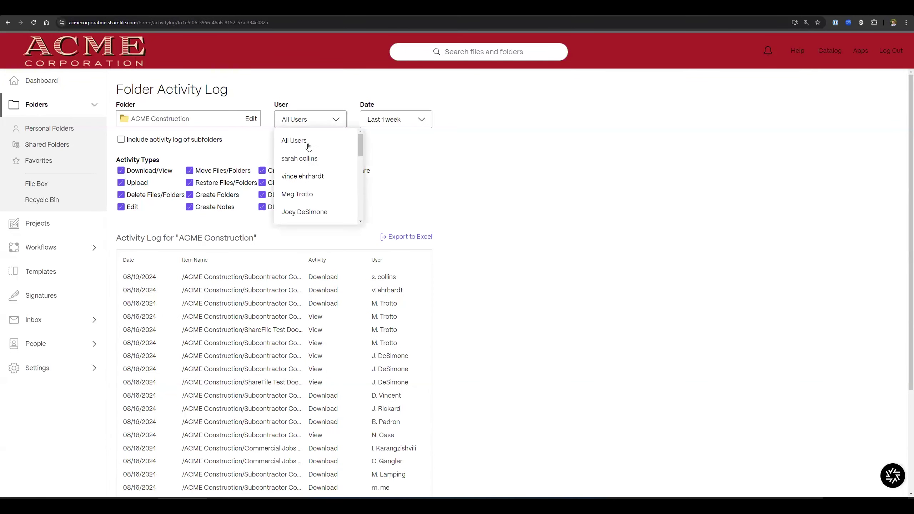
{"action": "left_click", "coordinate": [605, 196]}
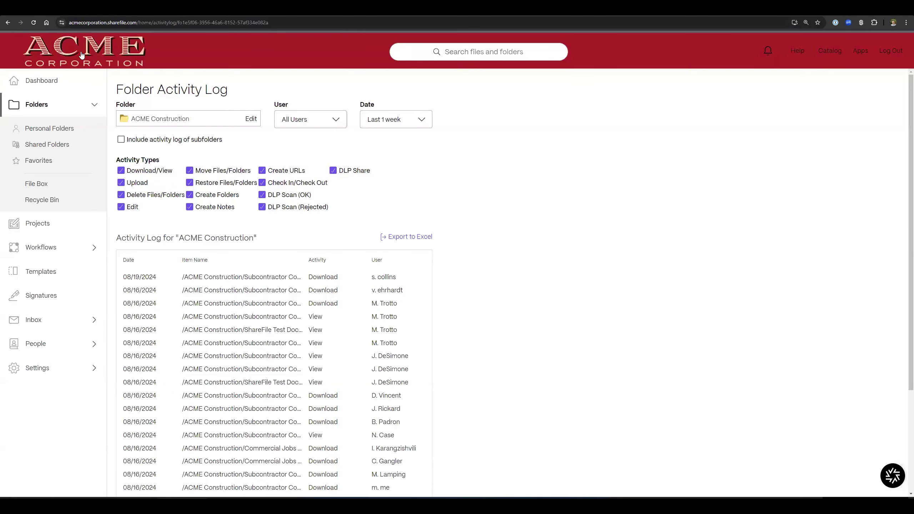
Step: Return to the ACME Construction folder and open its advanced folder settings
{"action": "left_click", "coordinate": [8, 23]}
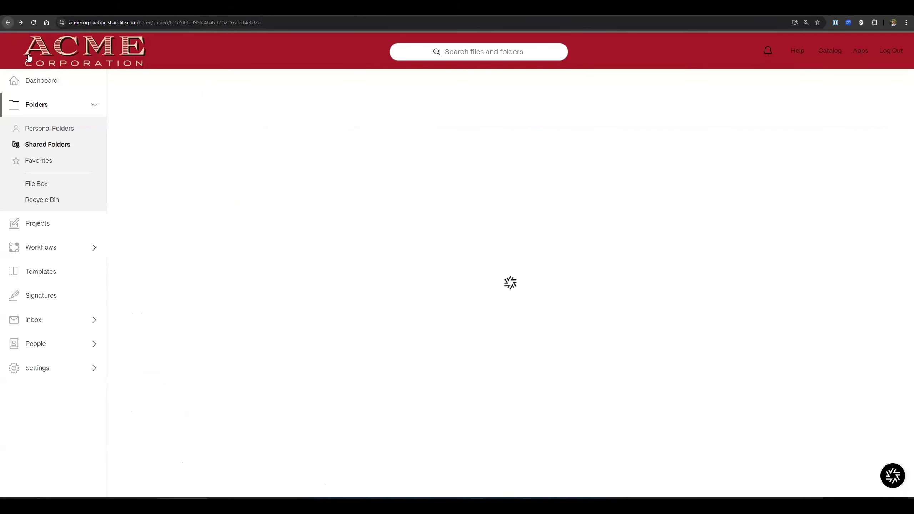
{"action": "left_click", "coordinate": [301, 104]}
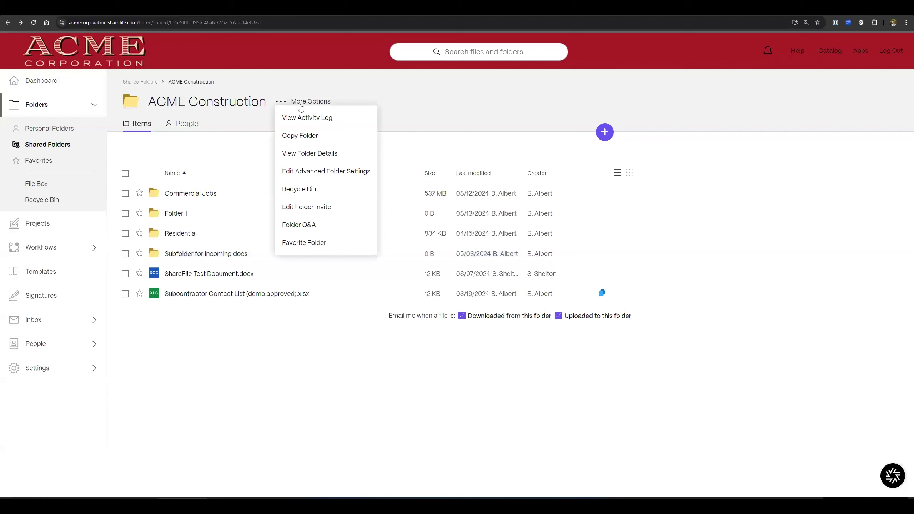
{"action": "left_click", "coordinate": [327, 172]}
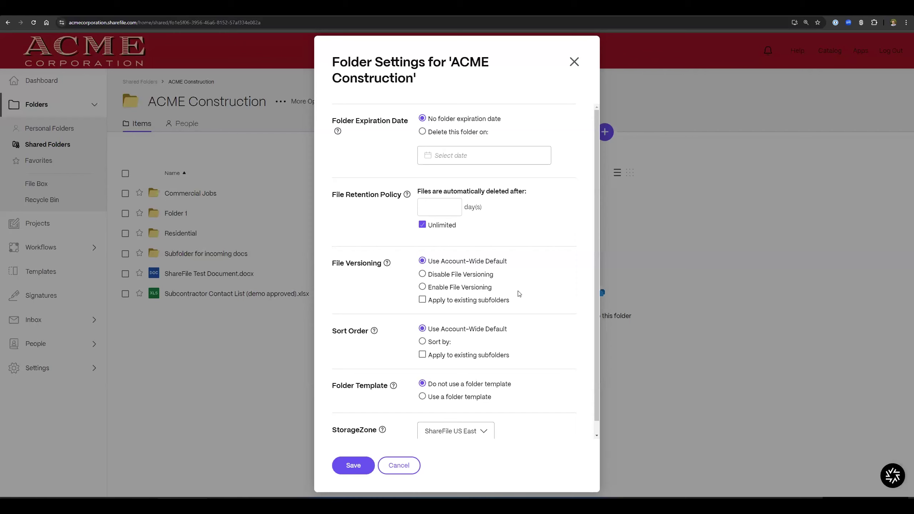
Step: Review the remaining advanced folder settings of ACME Construction down to StorageZone and close them without saving
{"action": "scroll", "coordinate": [549, 296], "scroll_direction": "down", "scroll_amount": 1}
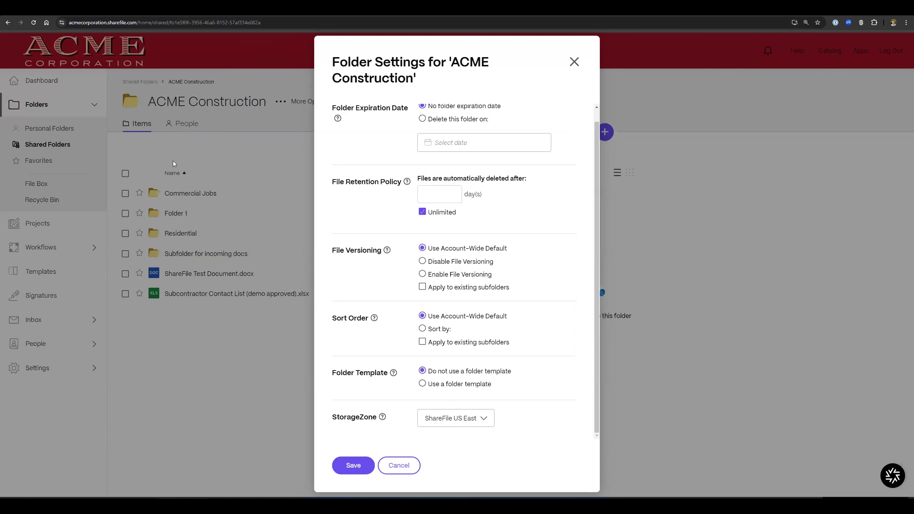
{"action": "double_click", "coordinate": [574, 61]}
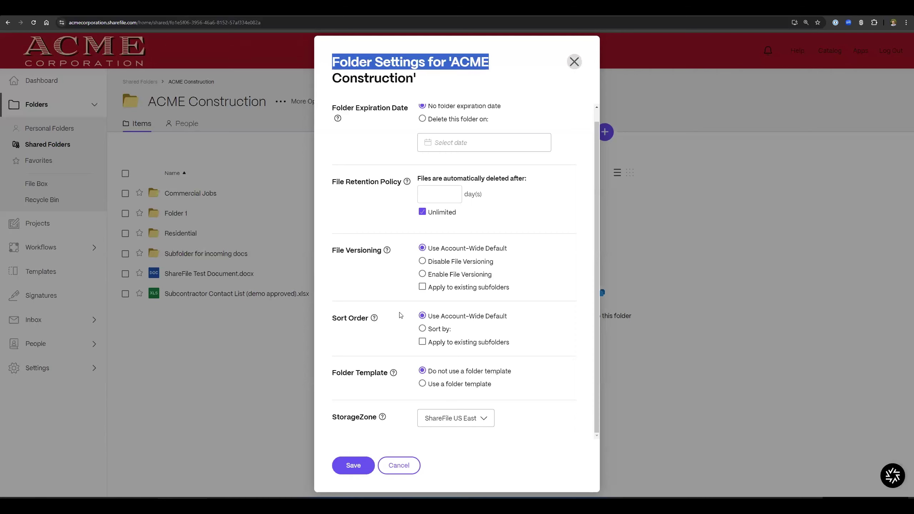
{"action": "left_click", "coordinate": [225, 422]}
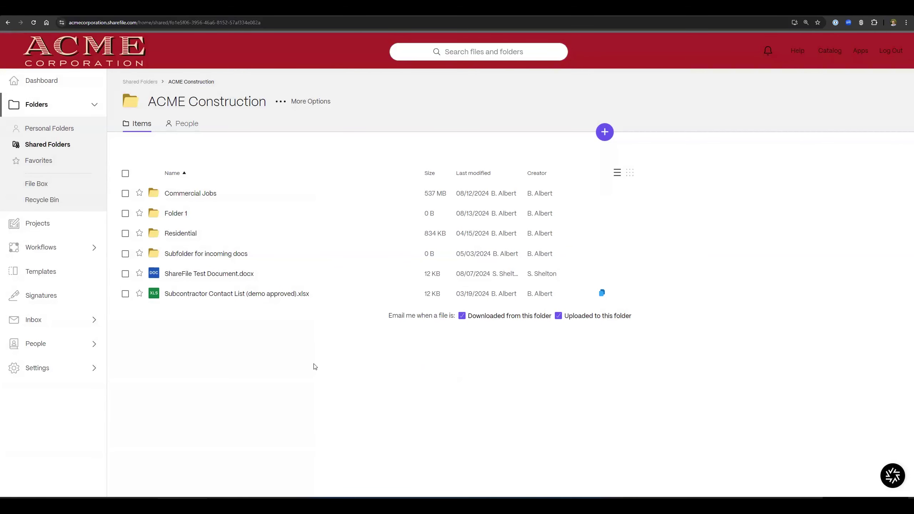
Step: Go to the admin settings overview of the ACME Corporation account
{"action": "left_click", "coordinate": [52, 376]}
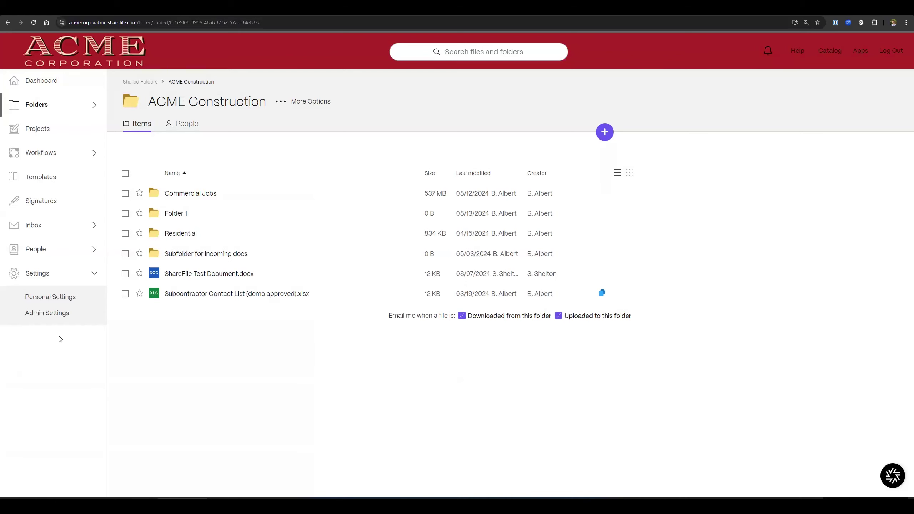
{"action": "left_click", "coordinate": [50, 319]}
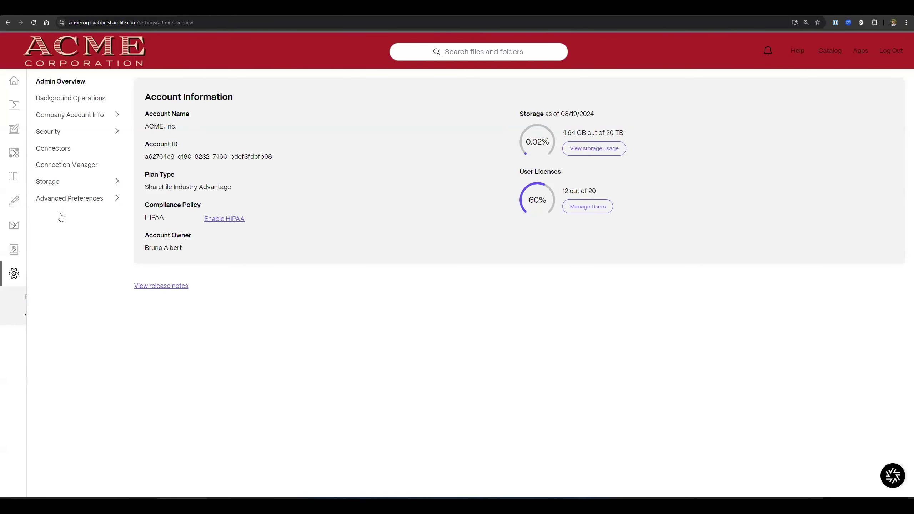
{"action": "mouse_move", "coordinate": [72, 310]}
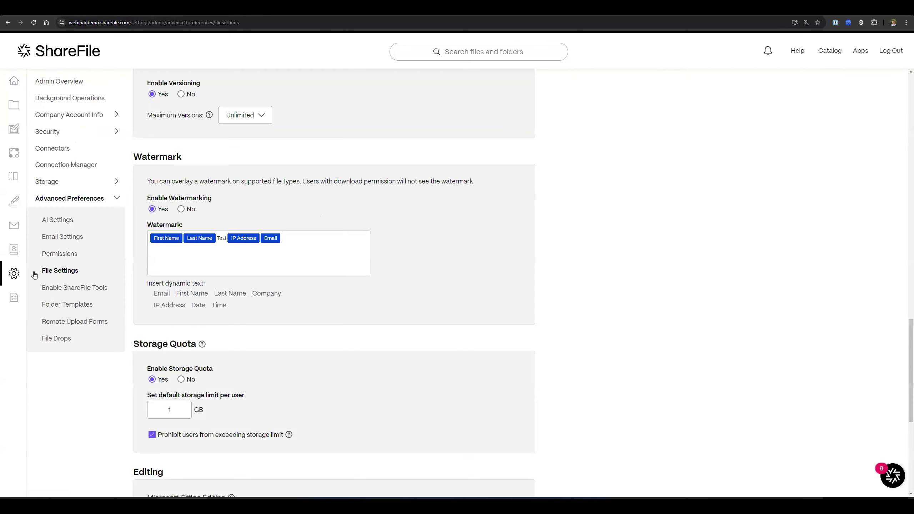
Step: Switch to the ShareFile Demo account's admin settings and bring up its security Password Requirements
{"action": "mouse_move", "coordinate": [16, 273]}
{"action": "left_click", "coordinate": [47, 312]}
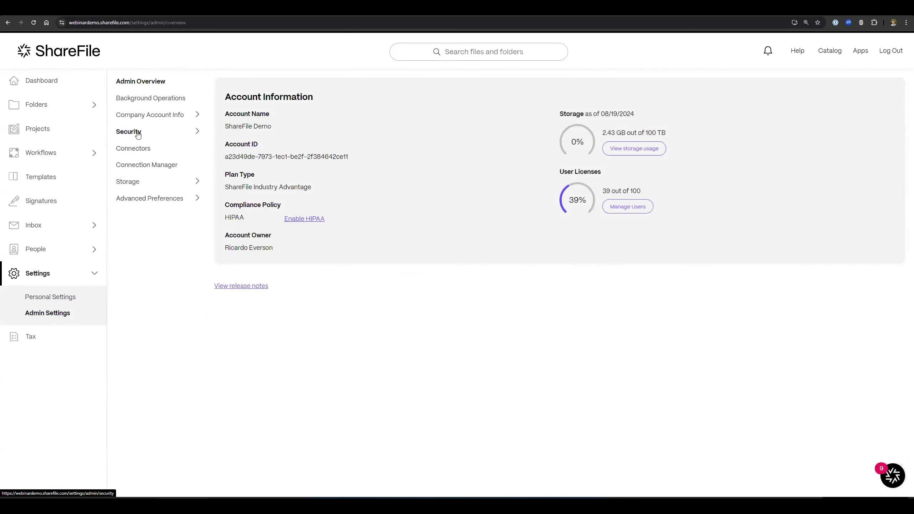
{"action": "left_click", "coordinate": [138, 135]}
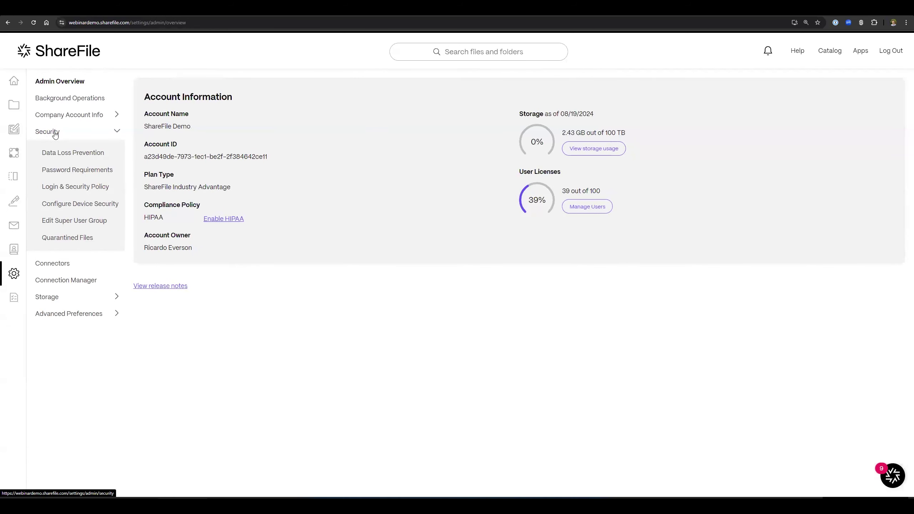
{"action": "left_click", "coordinate": [76, 171]}
{"action": "scroll", "coordinate": [388, 287], "scroll_direction": "down", "scroll_amount": 1}
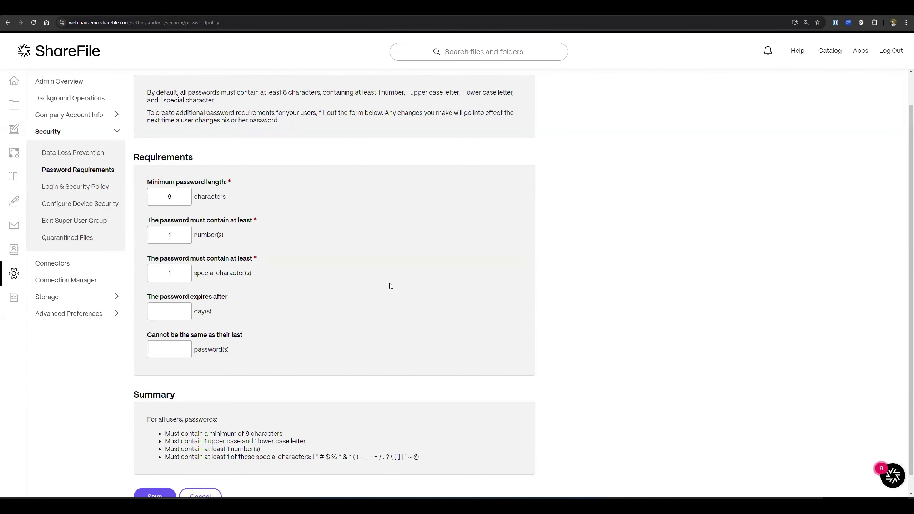
Step: Check the minimum length, expiration and password reuse requirements without entering new values
{"action": "key", "text": "Tab"}
{"action": "left_click", "coordinate": [556, 377]}
{"action": "left_click", "coordinate": [169, 197]}
{"action": "left_click", "coordinate": [183, 316]}
{"action": "left_click", "coordinate": [165, 336]}
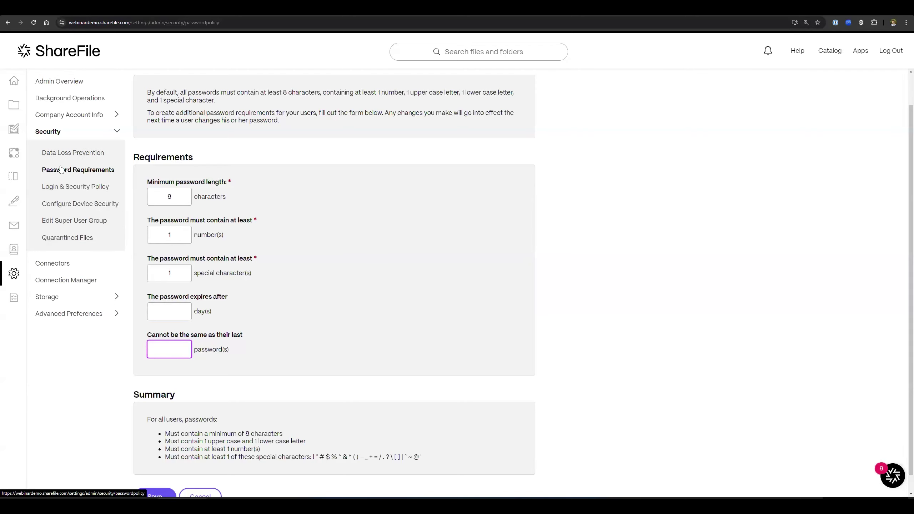
Step: In the Login & Security Policy, require two-step verification for both employee users and client users
{"action": "left_click", "coordinate": [60, 188]}
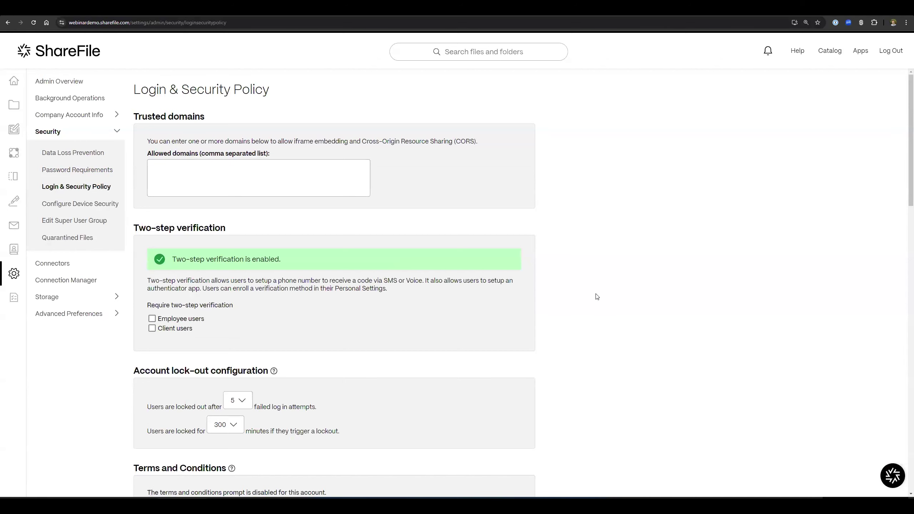
{"action": "scroll", "coordinate": [597, 296], "scroll_direction": "down", "scroll_amount": 1}
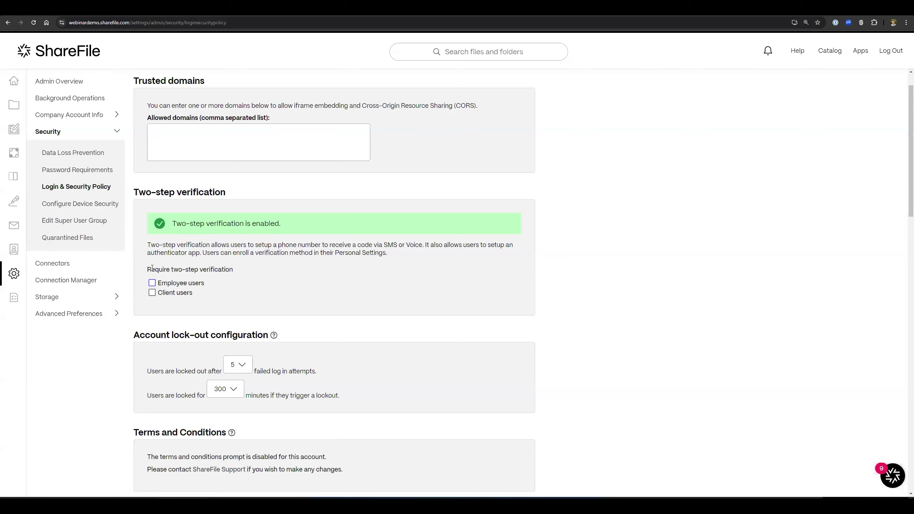
{"action": "left_click", "coordinate": [152, 284]}
{"action": "left_click", "coordinate": [152, 293]}
Step: Examine the Authentication settings for inactive logout and the available Re-authenticate after intervals, without choosing another one
{"action": "scroll", "coordinate": [540, 266], "scroll_direction": "down", "scroll_amount": 3}
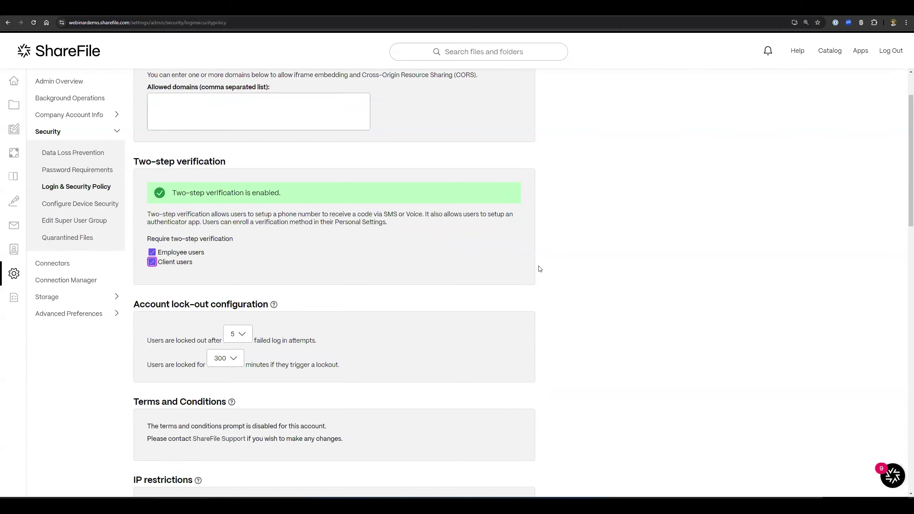
{"action": "scroll", "coordinate": [587, 248], "scroll_direction": "down", "scroll_amount": 5}
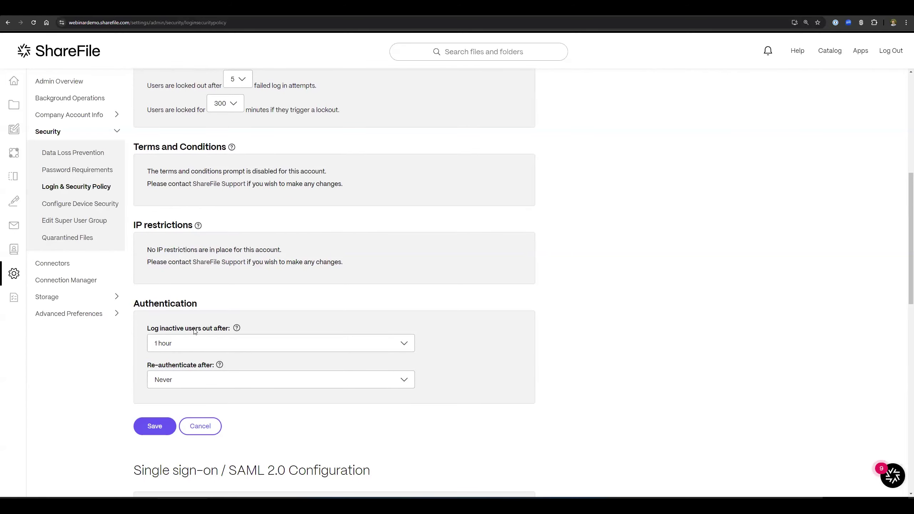
{"action": "left_click", "coordinate": [185, 343]}
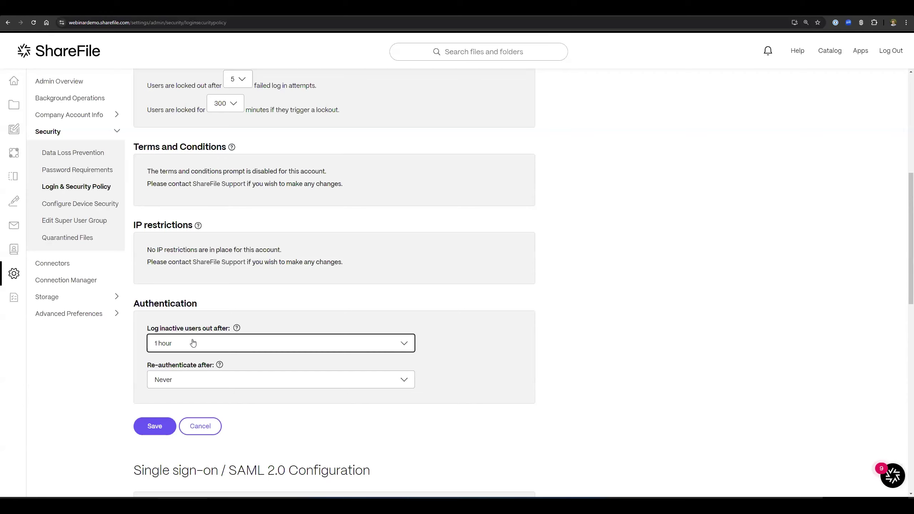
{"action": "left_click", "coordinate": [191, 381]}
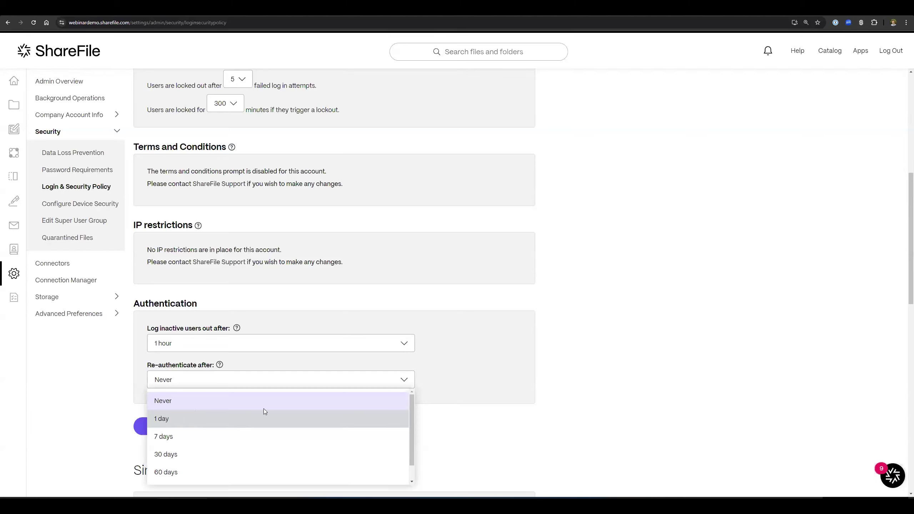
{"action": "left_click", "coordinate": [445, 416]}
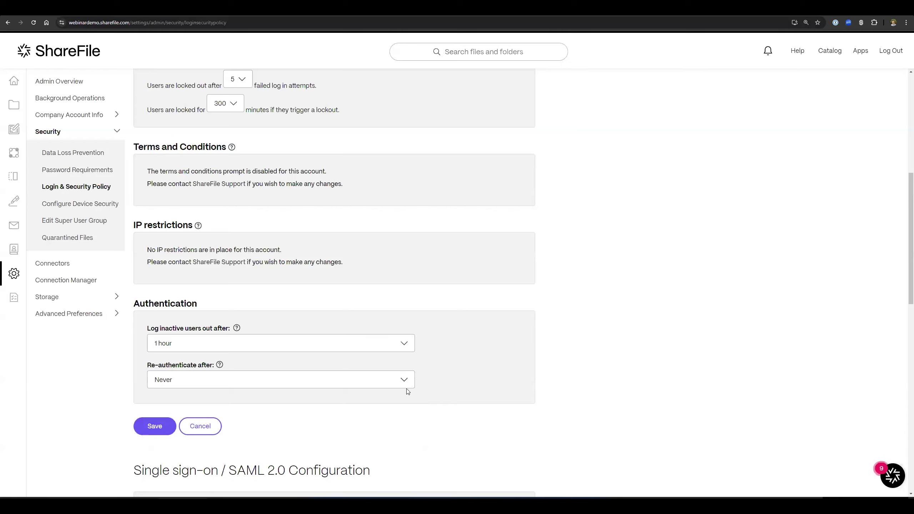
{"action": "left_click", "coordinate": [478, 393]}
{"action": "left_click", "coordinate": [379, 379]}
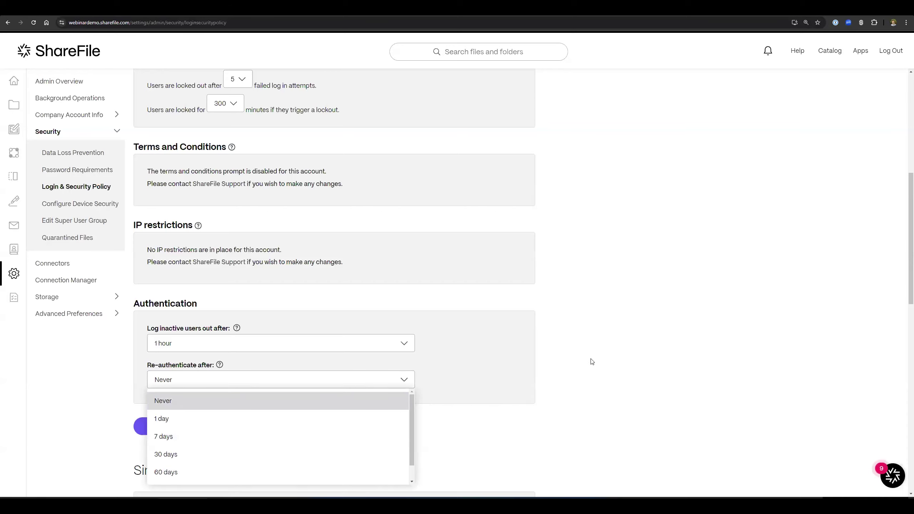
{"action": "left_click", "coordinate": [625, 342]}
Step: Review the Single sign-on / SAML 2.0 Configuration, including its basic settings and the optional Require SSO Login setting
{"action": "scroll", "coordinate": [628, 340], "scroll_direction": "up", "scroll_amount": 8}
{"action": "scroll", "coordinate": [628, 340], "scroll_direction": "down", "scroll_amount": 15}
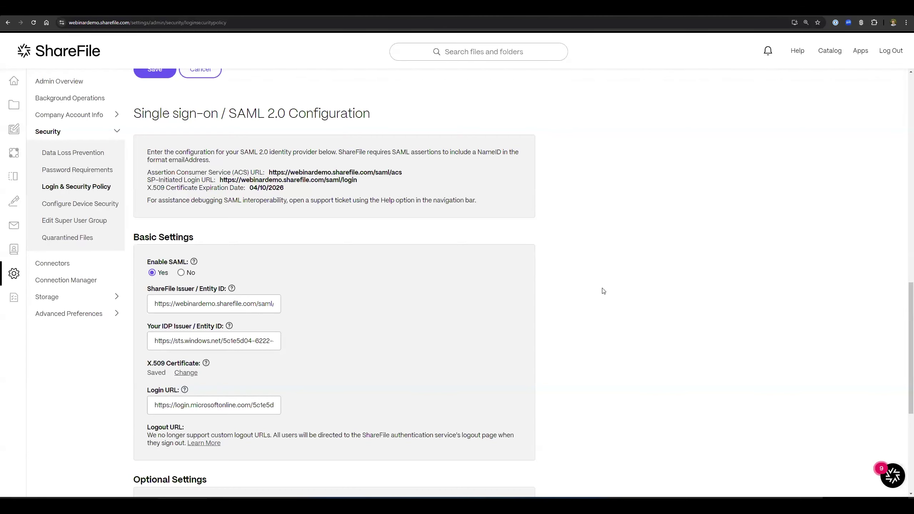
{"action": "scroll", "coordinate": [484, 274], "scroll_direction": "down", "scroll_amount": 2}
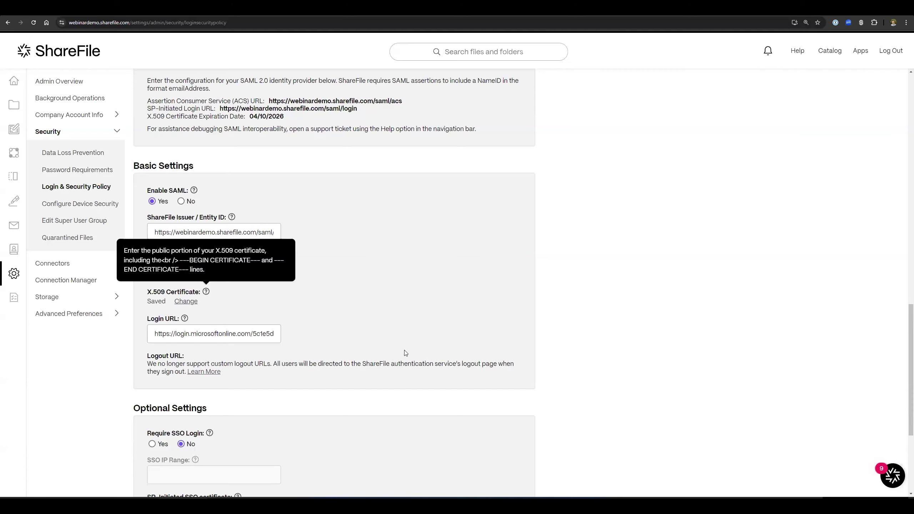
{"action": "scroll", "coordinate": [405, 353], "scroll_direction": "down", "scroll_amount": 3}
{"action": "scroll", "coordinate": [506, 319], "scroll_direction": "down", "scroll_amount": 1}
{"action": "scroll", "coordinate": [484, 318], "scroll_direction": "up", "scroll_amount": 2}
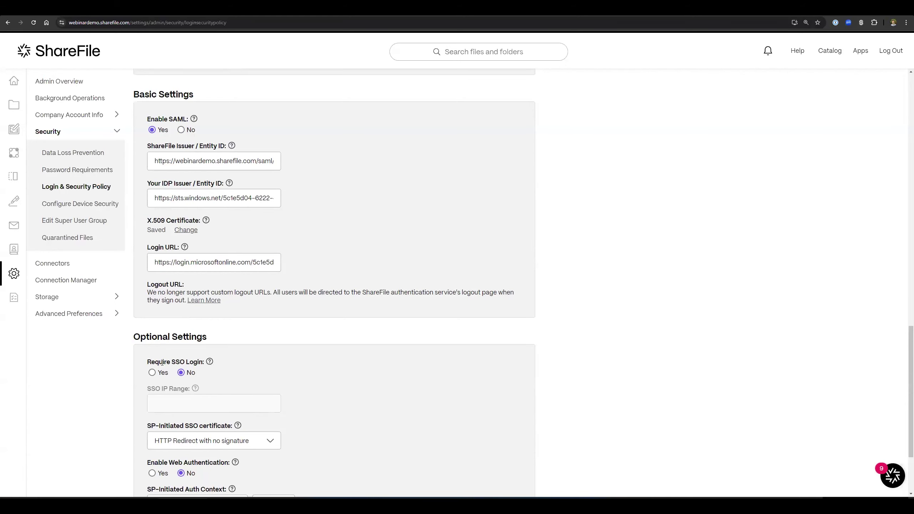
{"action": "mouse_move", "coordinate": [157, 362]}
{"action": "scroll", "coordinate": [584, 220], "scroll_direction": "up", "scroll_amount": 1}
{"action": "scroll", "coordinate": [584, 221], "scroll_direction": "up", "scroll_amount": 5}
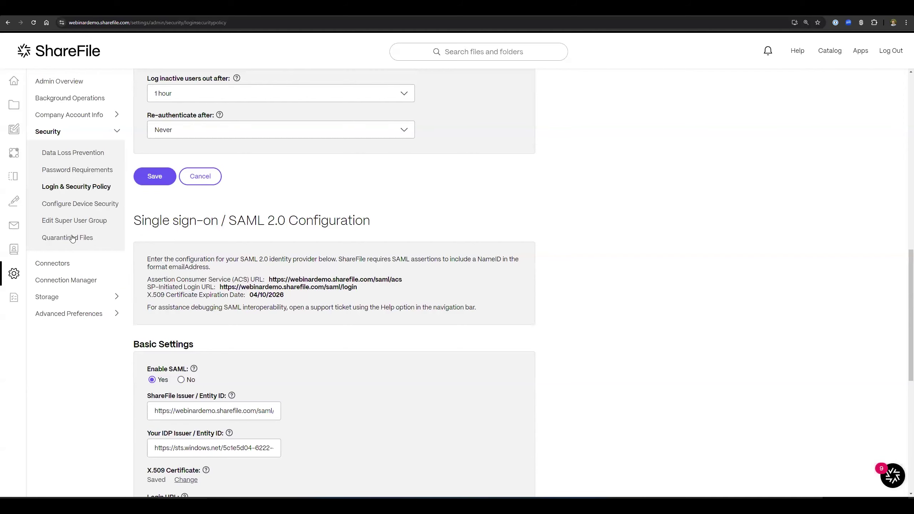
Step: Open the Super User Group and switch Hide Super Group from Folder Access List on and back off
{"action": "left_click", "coordinate": [68, 220]}
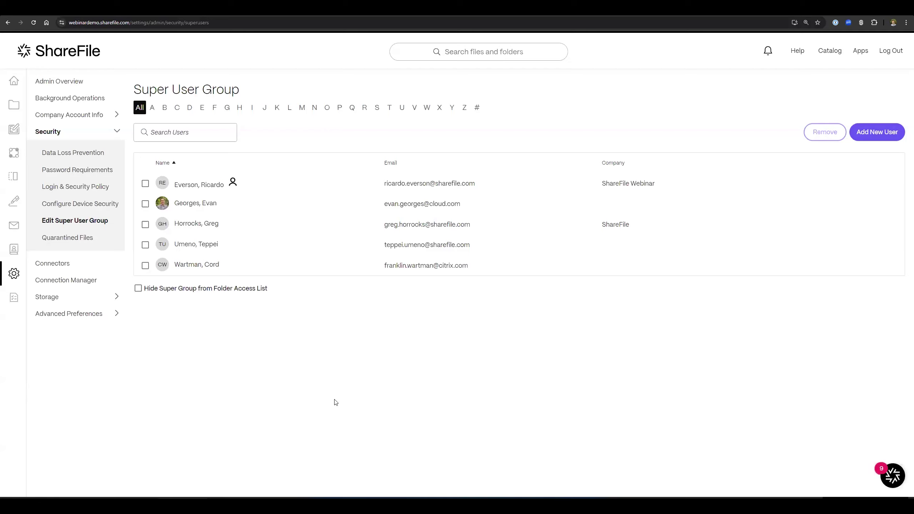
{"action": "left_click", "coordinate": [138, 288]}
{"action": "left_click", "coordinate": [137, 289]}
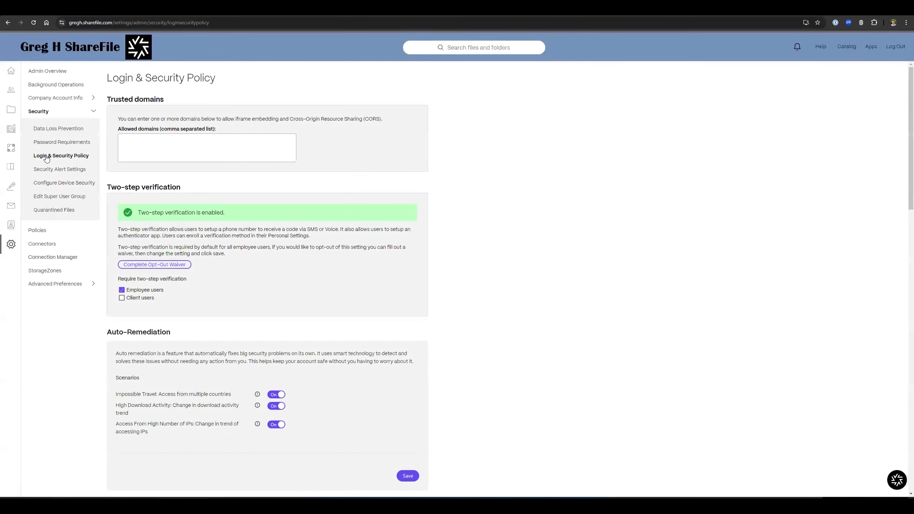
Step: In the account with the blue header, go to the admin settings, enlarge the page and open Security Alert Settings
{"action": "left_click", "coordinate": [52, 144]}
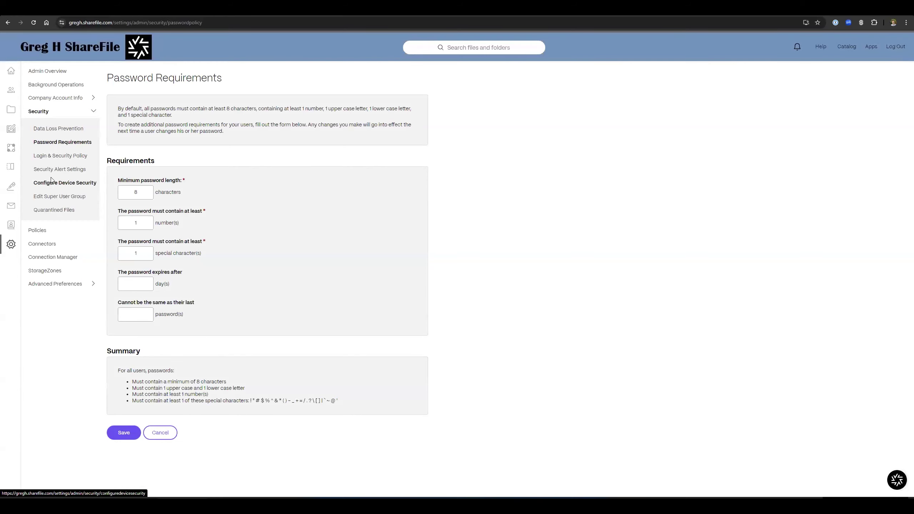
{"action": "mouse_move", "coordinate": [20, 251]}
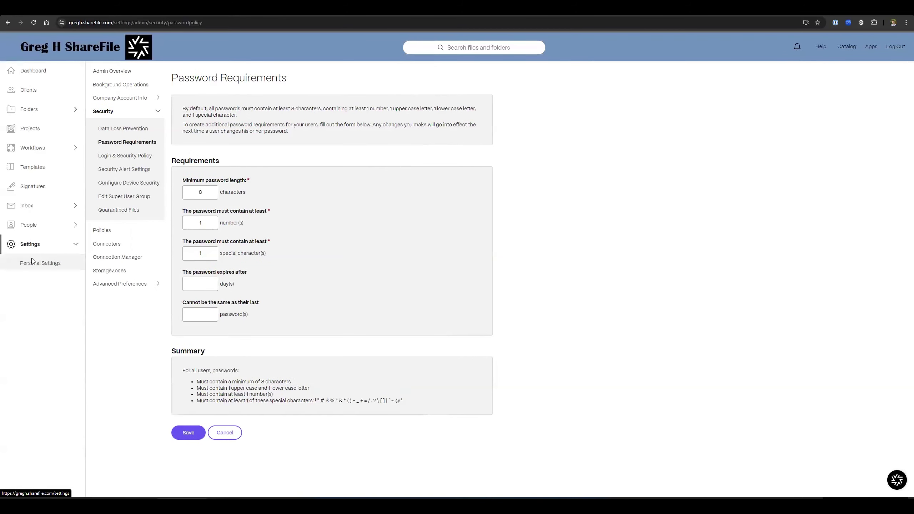
{"action": "left_click", "coordinate": [32, 276]}
{"action": "key", "text": "ctrl+plus"}
{"action": "key", "text": "ctrl+plus"}
{"action": "key", "text": "ctrl+plus"}
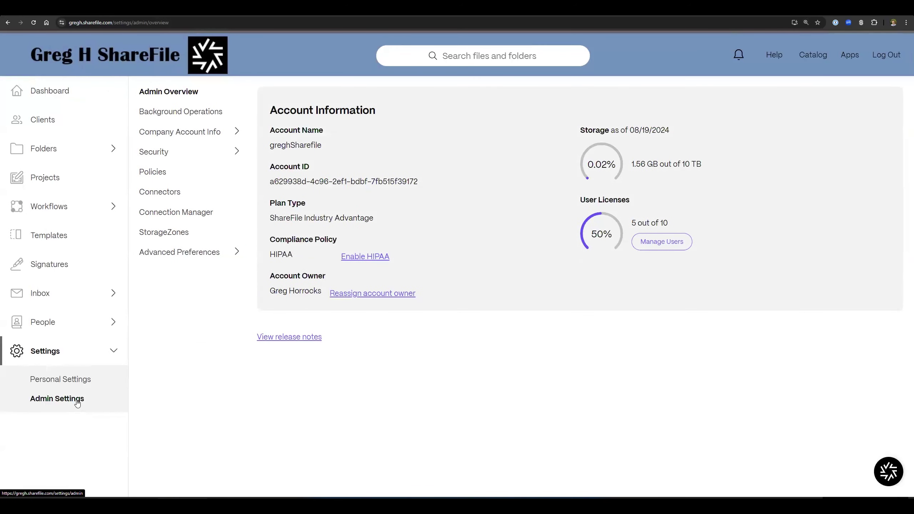
{"action": "left_click", "coordinate": [168, 155]}
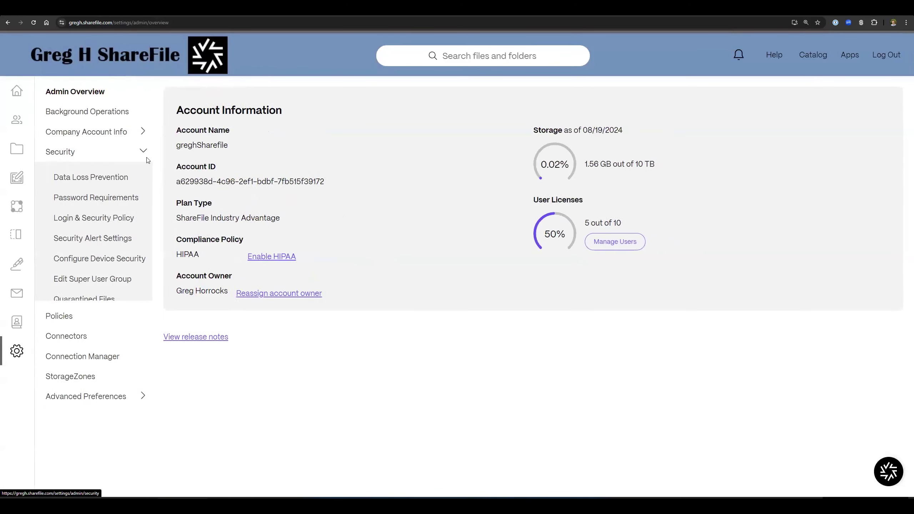
{"action": "left_click", "coordinate": [81, 244]}
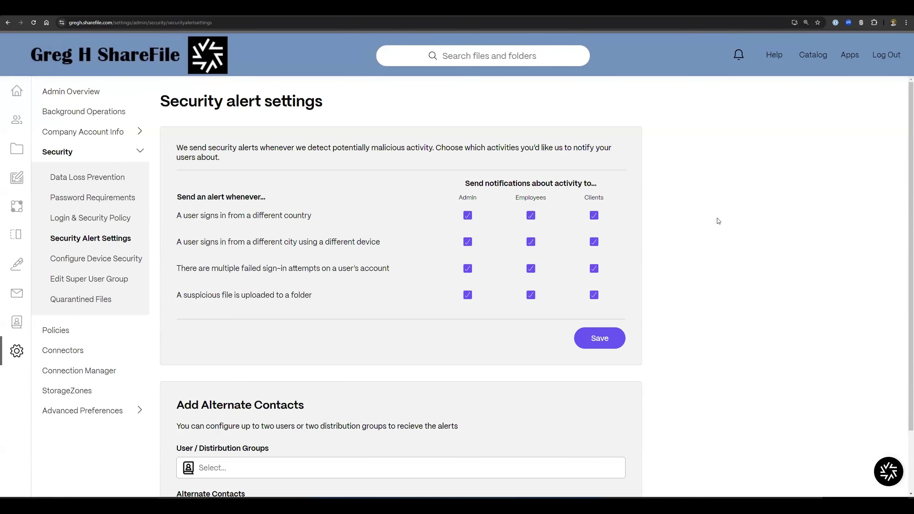
Step: Turn off the employee and client notifications for all four security alert activities, leaving only Admin selected
{"action": "scroll", "coordinate": [718, 221], "scroll_direction": "down", "scroll_amount": 1}
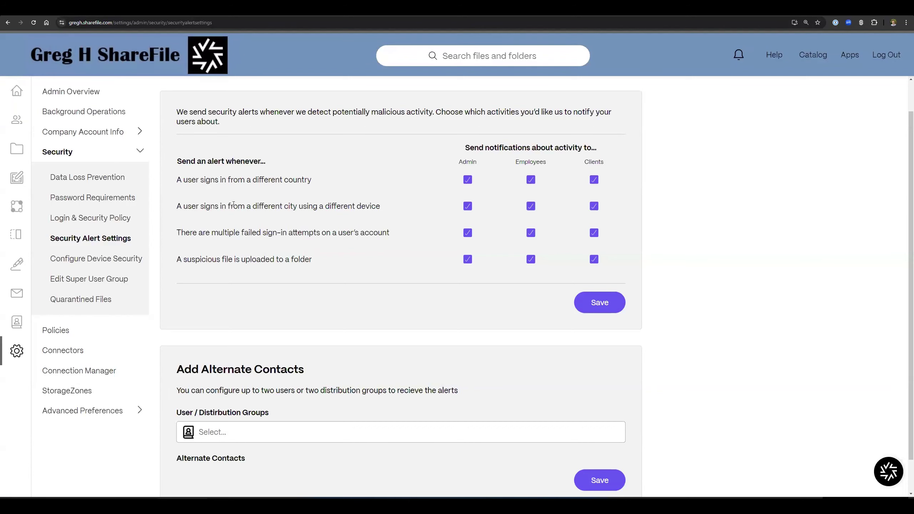
{"action": "left_click", "coordinate": [531, 180]}
{"action": "left_click", "coordinate": [531, 206]}
{"action": "left_click", "coordinate": [531, 233]}
{"action": "left_click", "coordinate": [531, 259]}
{"action": "left_click", "coordinate": [594, 179]}
{"action": "left_click", "coordinate": [594, 206]}
{"action": "left_click", "coordinate": [595, 234]}
{"action": "left_click", "coordinate": [594, 260]}
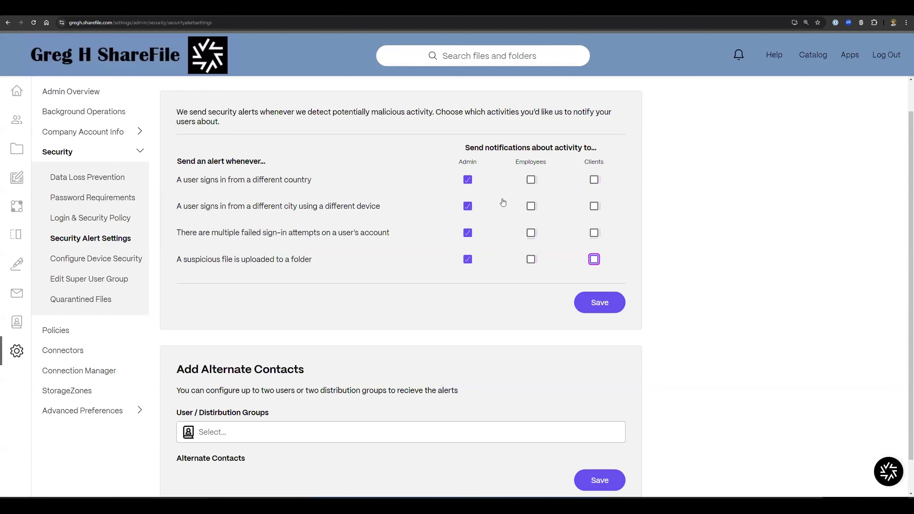
Step: Search the alternate alert contacts for a user by first name and dismiss the suggestions without selecting anyone
{"action": "left_click", "coordinate": [252, 436]}
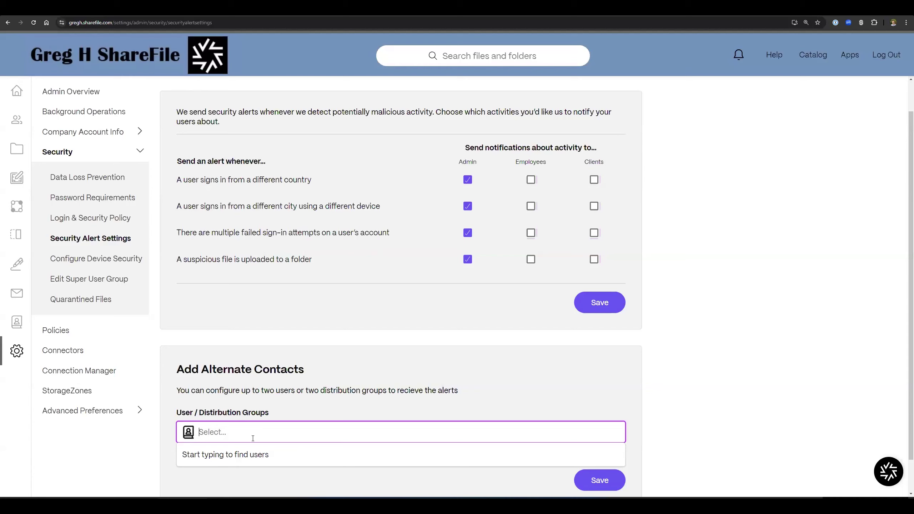
{"action": "type", "text": "Joseph"}
{"action": "key", "text": "BackSpace"}
{"action": "key", "text": "BackSpace"}
{"action": "key", "text": "BackSpace"}
{"action": "key", "text": "BackSpace"}
{"action": "type", "text": "ey"}
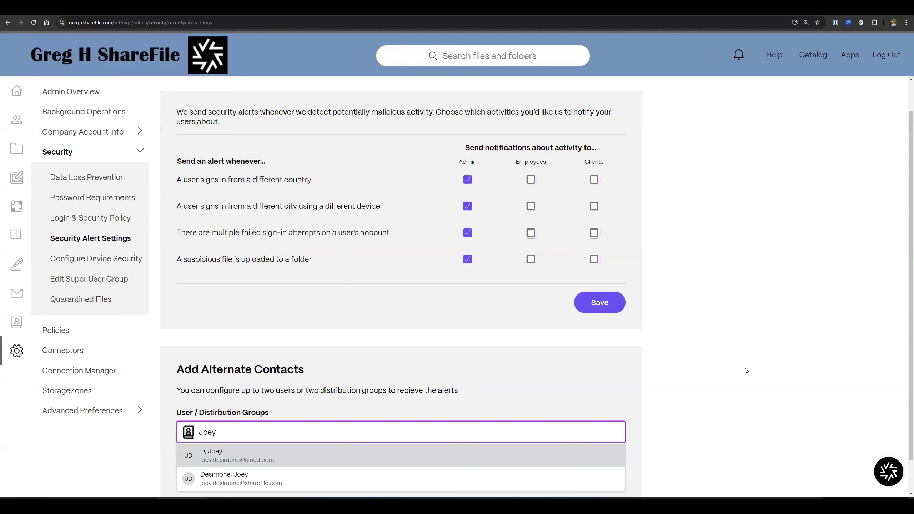
{"action": "left_click", "coordinate": [732, 366]}
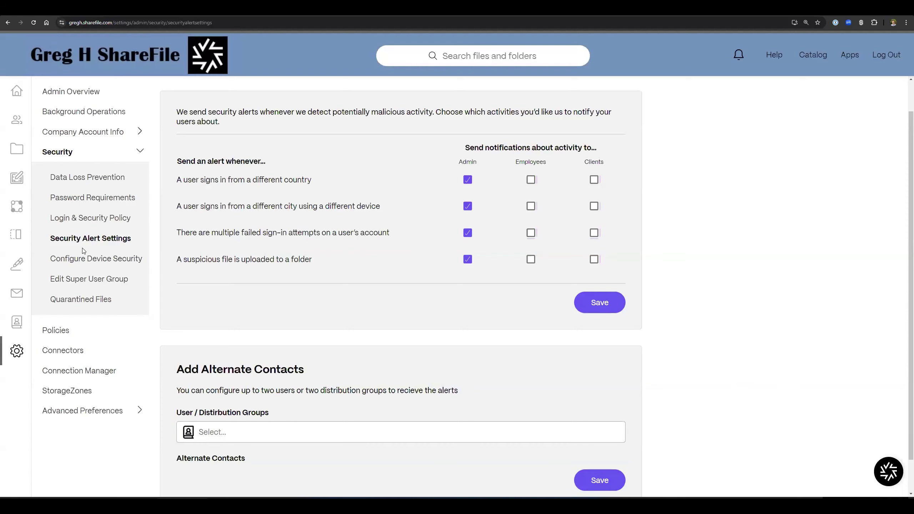
Step: Open the Data Loss Prevention security settings
{"action": "left_click", "coordinate": [80, 178]}
{"action": "mouse_move", "coordinate": [28, 387]}
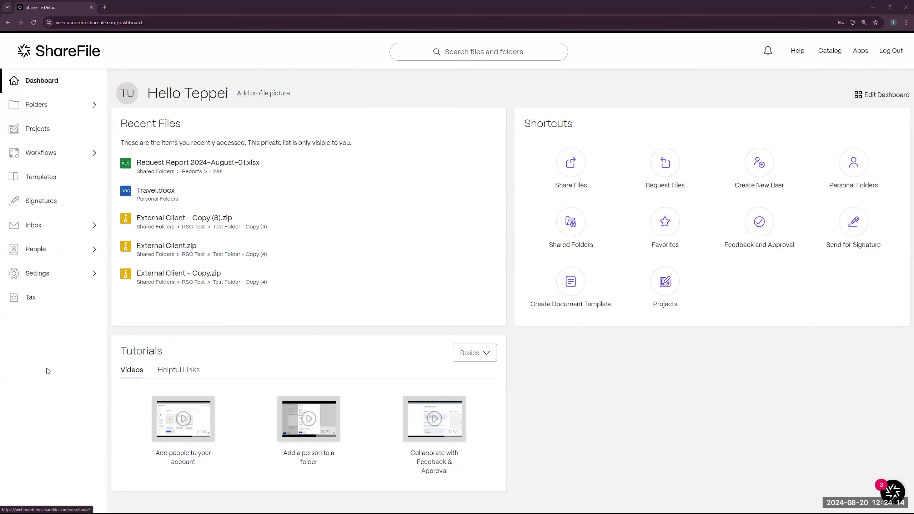
Step: Open the admin settings and examine the account owner and plan type in the account information
{"action": "left_click", "coordinate": [72, 280]}
{"action": "left_click", "coordinate": [53, 317]}
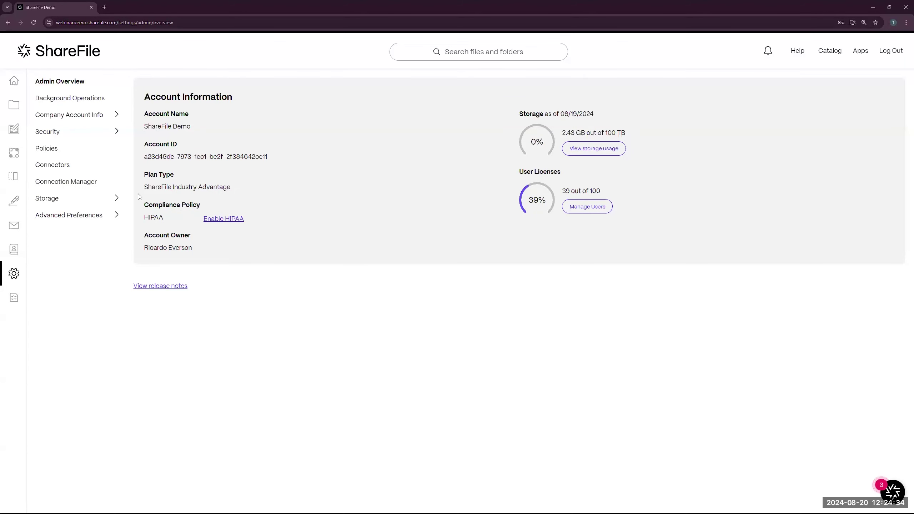
{"action": "left_click_drag", "start_coordinate": [135, 249], "coordinate": [214, 249]}
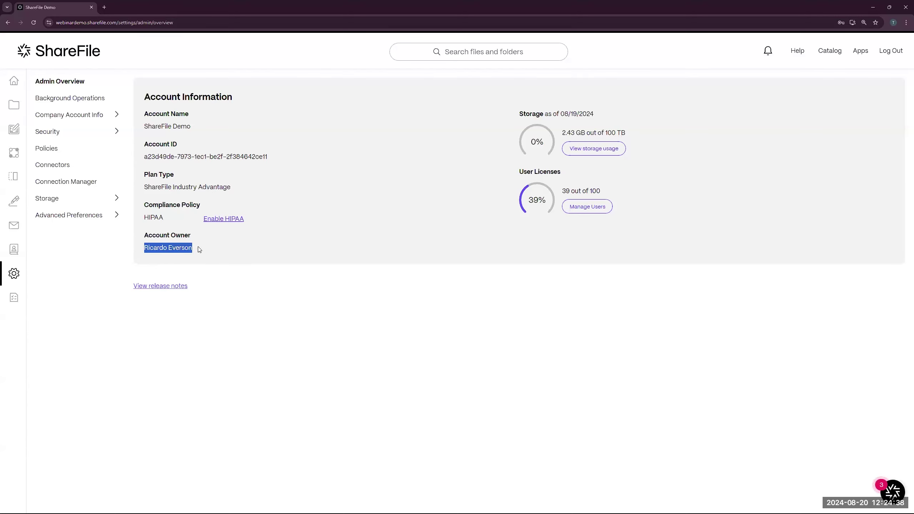
{"action": "left_click", "coordinate": [221, 241]}
{"action": "left_click_drag", "start_coordinate": [231, 189], "coordinate": [141, 176]}
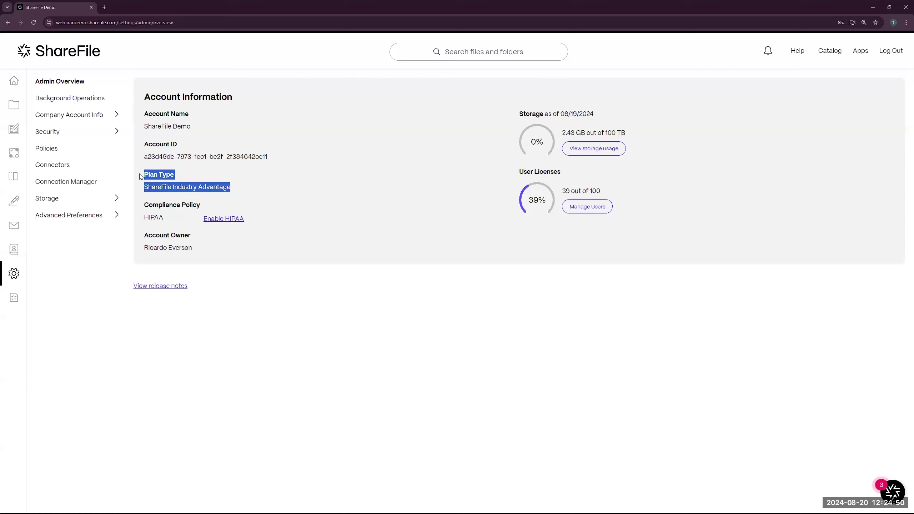
{"action": "left_click", "coordinate": [241, 190]}
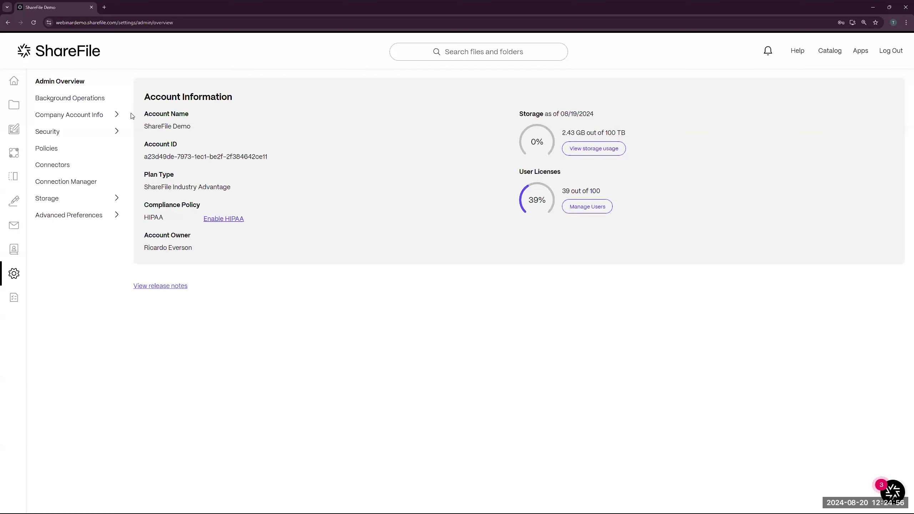
Step: Open the company branding editor under Company Account Info and examine the account name
{"action": "left_click", "coordinate": [98, 116]}
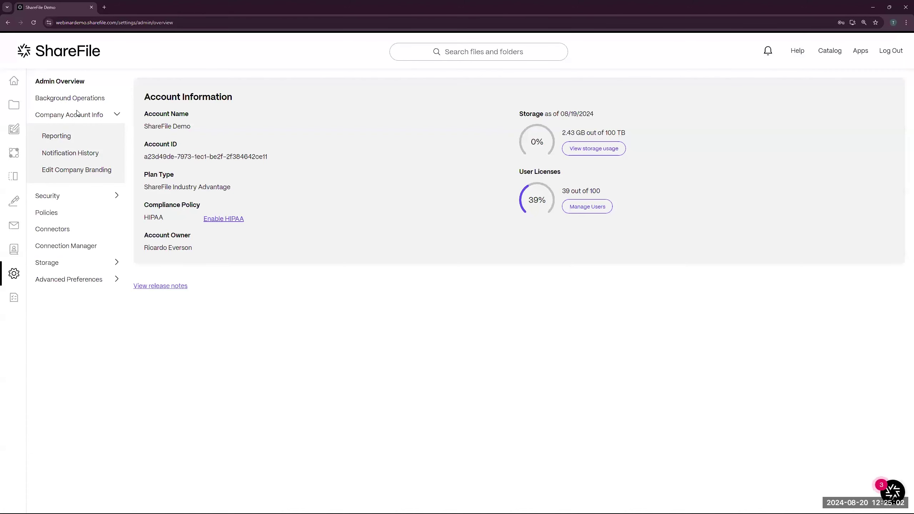
{"action": "left_click", "coordinate": [81, 174]}
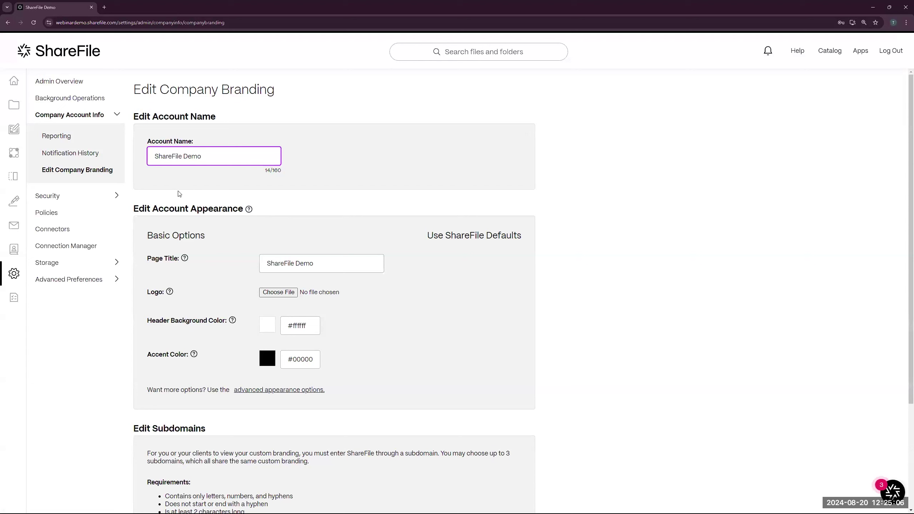
{"action": "left_click", "coordinate": [217, 158]}
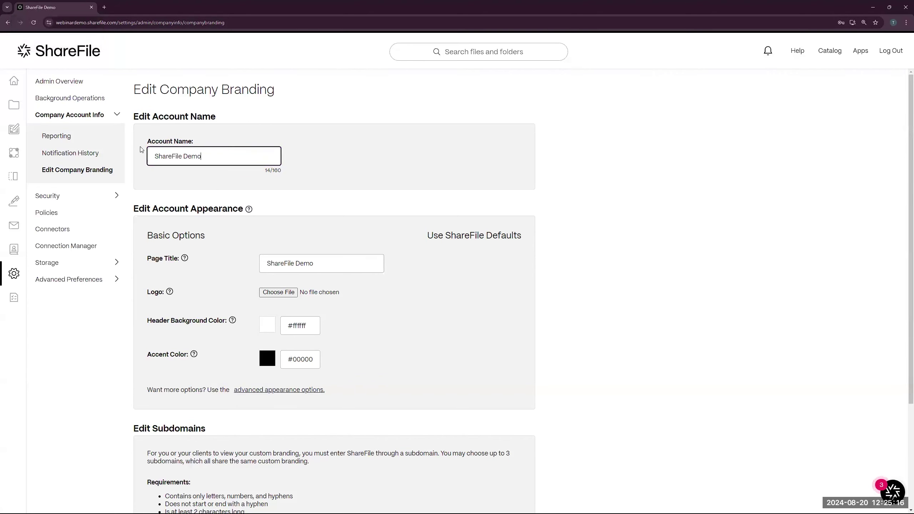
{"action": "triple_click", "coordinate": [222, 161]}
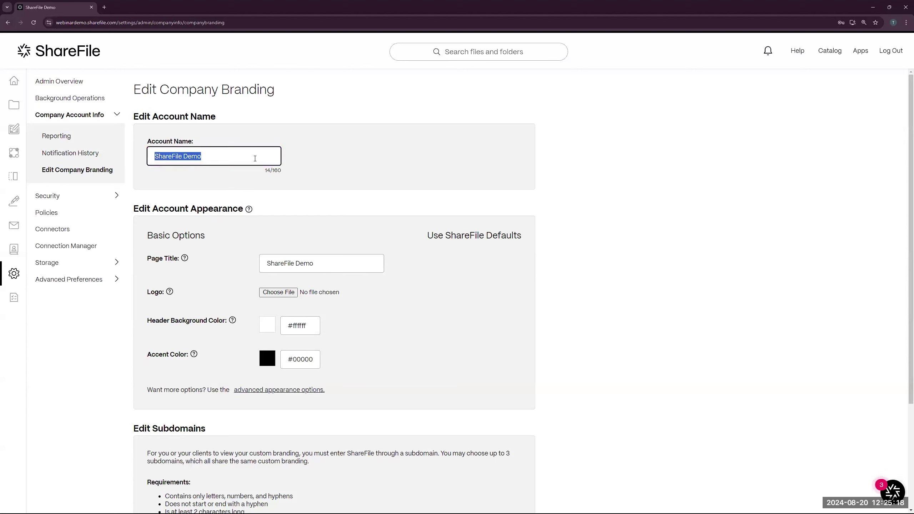
{"action": "left_click", "coordinate": [222, 161]}
{"action": "left_click", "coordinate": [400, 300]}
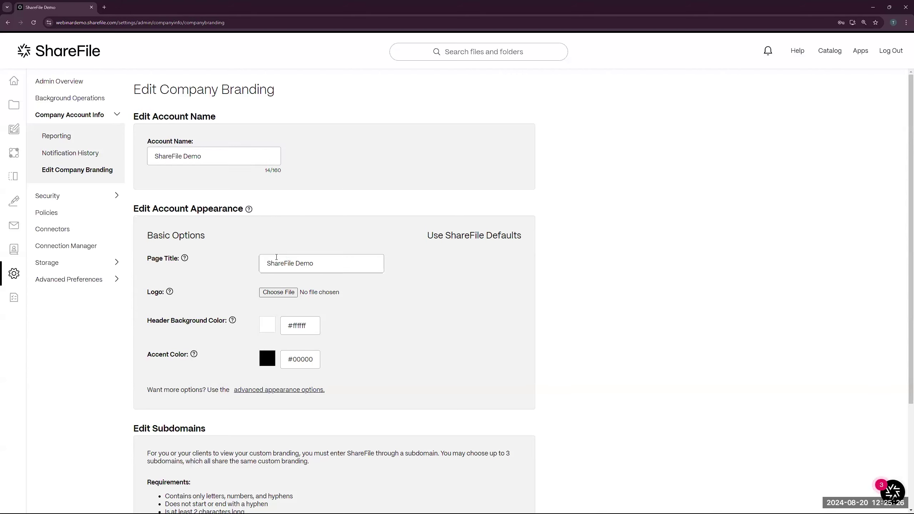
Step: Switch the account appearance to the advanced options and examine the page title and favorite icon under Browser Options
{"action": "left_click", "coordinate": [301, 389]}
{"action": "left_click", "coordinate": [260, 419]}
{"action": "left_click", "coordinate": [295, 390]}
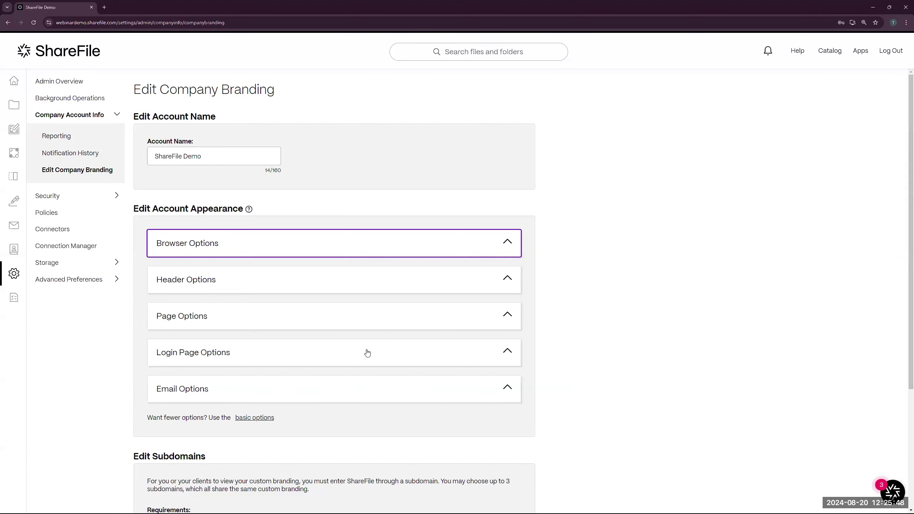
{"action": "left_click", "coordinate": [250, 248]}
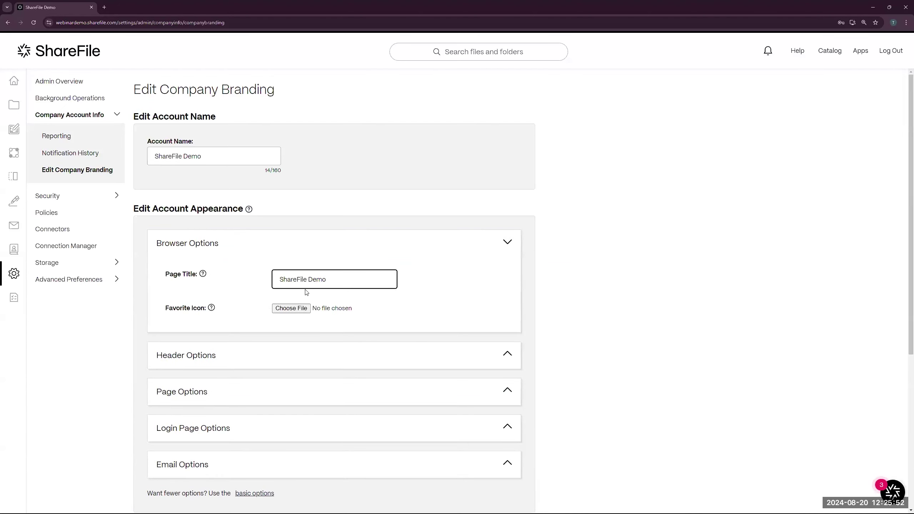
{"action": "mouse_move", "coordinate": [202, 274]}
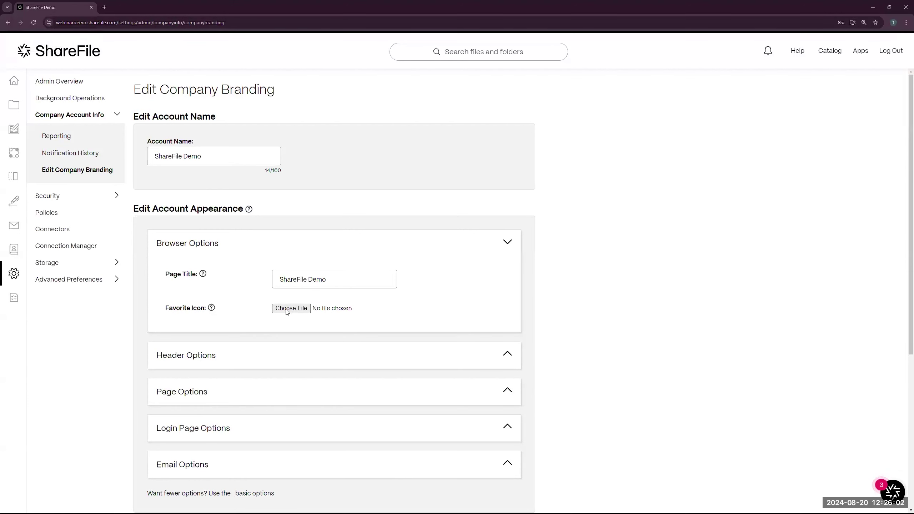
Step: Expand the Header, Page and Login Page Options and examine their logo, color and background image settings
{"action": "left_click", "coordinate": [406, 363]}
{"action": "scroll", "coordinate": [449, 341], "scroll_direction": "down", "scroll_amount": 2}
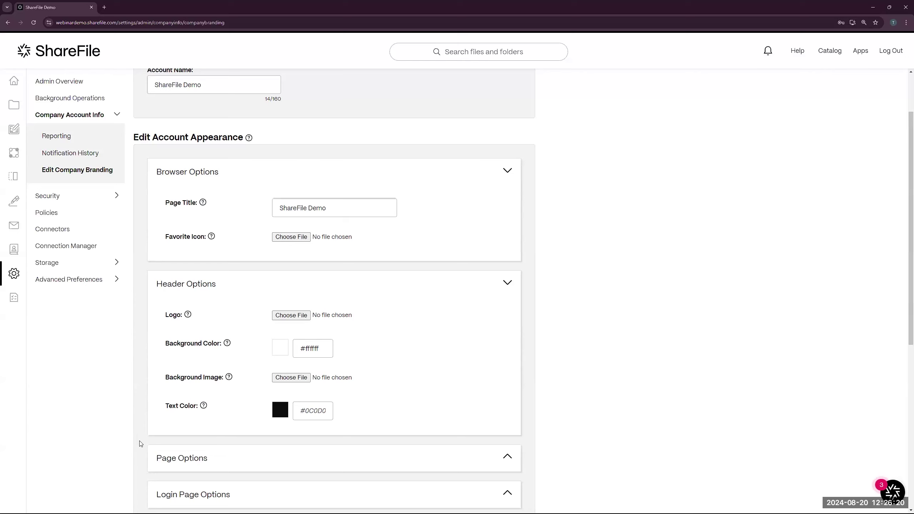
{"action": "scroll", "coordinate": [258, 346], "scroll_direction": "down", "scroll_amount": 1}
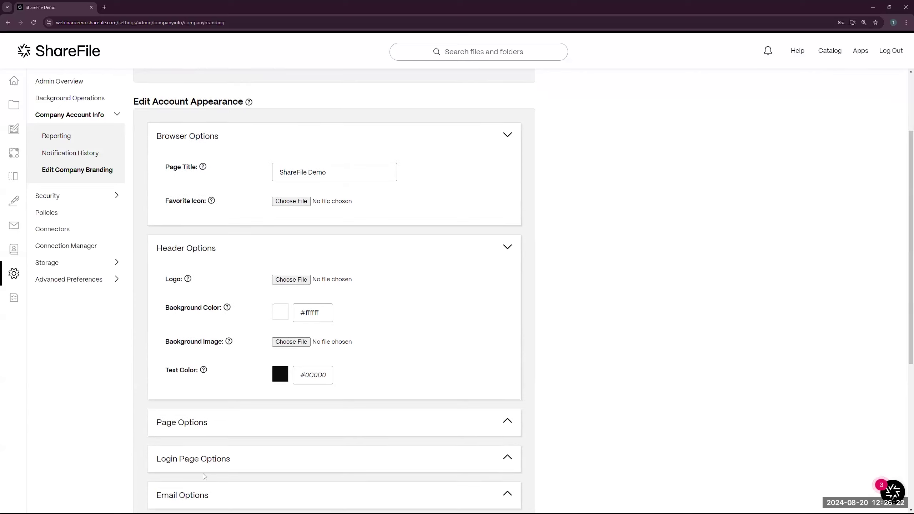
{"action": "left_click", "coordinate": [227, 426]}
{"action": "scroll", "coordinate": [247, 423], "scroll_direction": "down", "scroll_amount": 1}
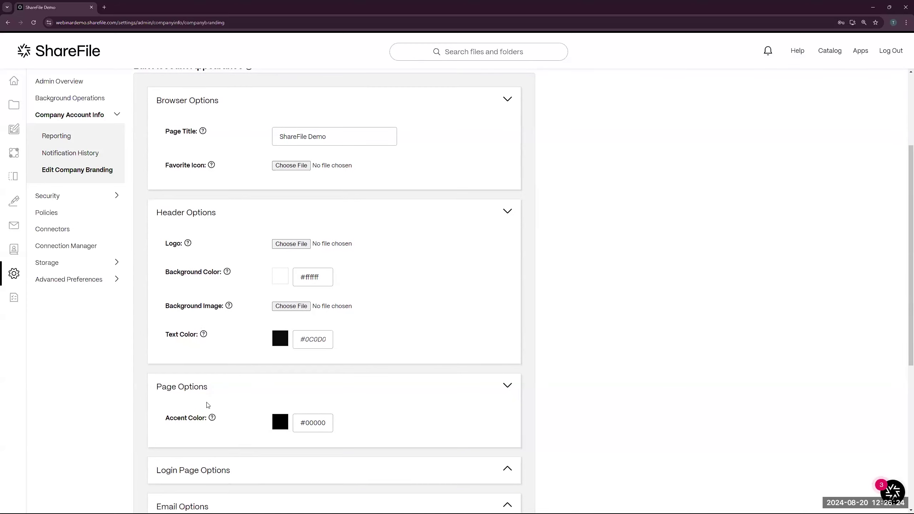
{"action": "left_click", "coordinate": [233, 472]}
{"action": "scroll", "coordinate": [238, 396], "scroll_direction": "down", "scroll_amount": 4}
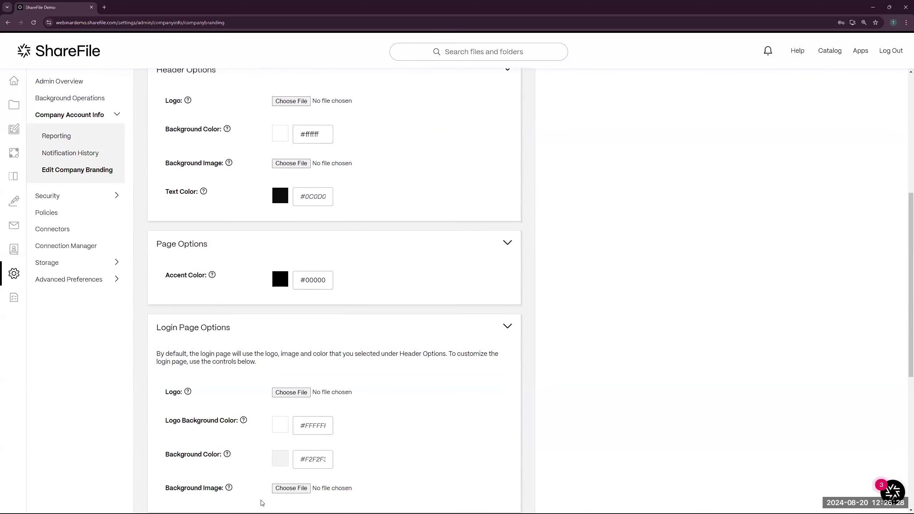
{"action": "scroll", "coordinate": [277, 449], "scroll_direction": "down", "scroll_amount": 3}
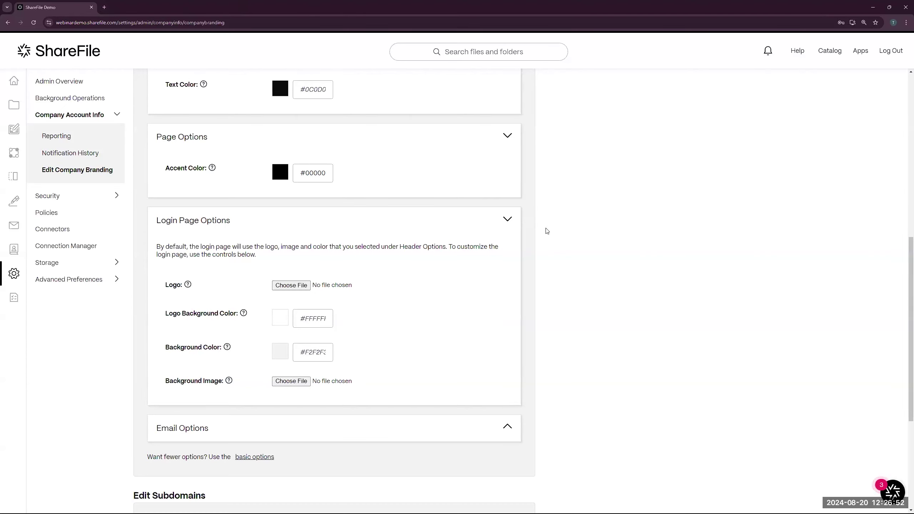
Step: Log out and return to the ShareFile sign-in page to examine its logo and background image
{"action": "left_click", "coordinate": [891, 51]}
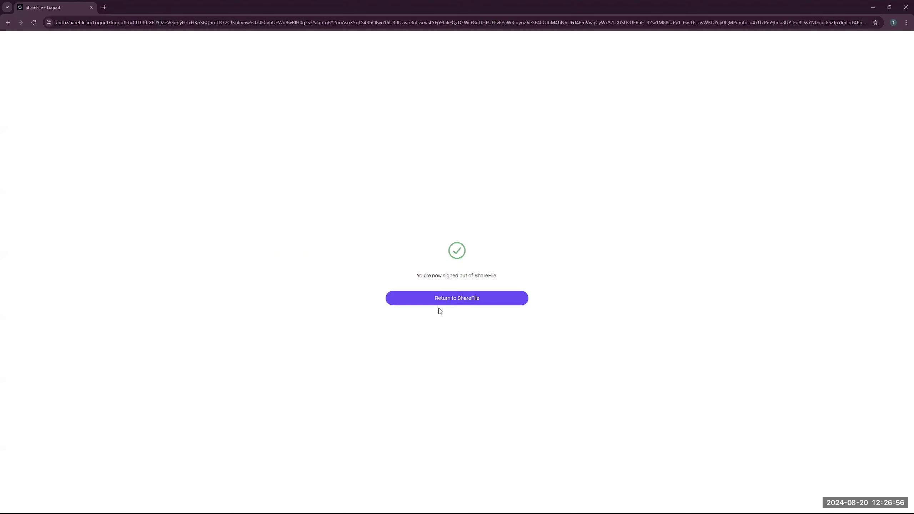
{"action": "left_click", "coordinate": [443, 301]}
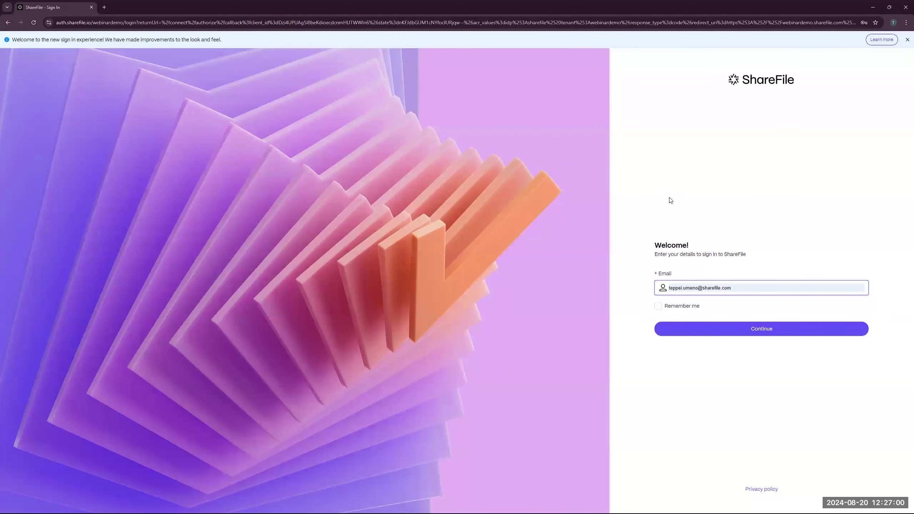
{"action": "left_click", "coordinate": [767, 77]}
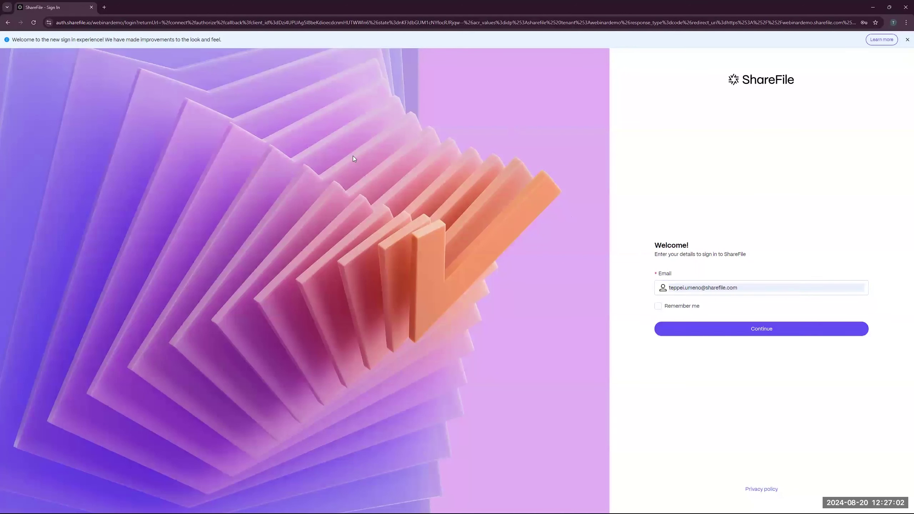
Step: Sign back in with the prefilled account email and the account password
{"action": "left_click", "coordinate": [768, 329]}
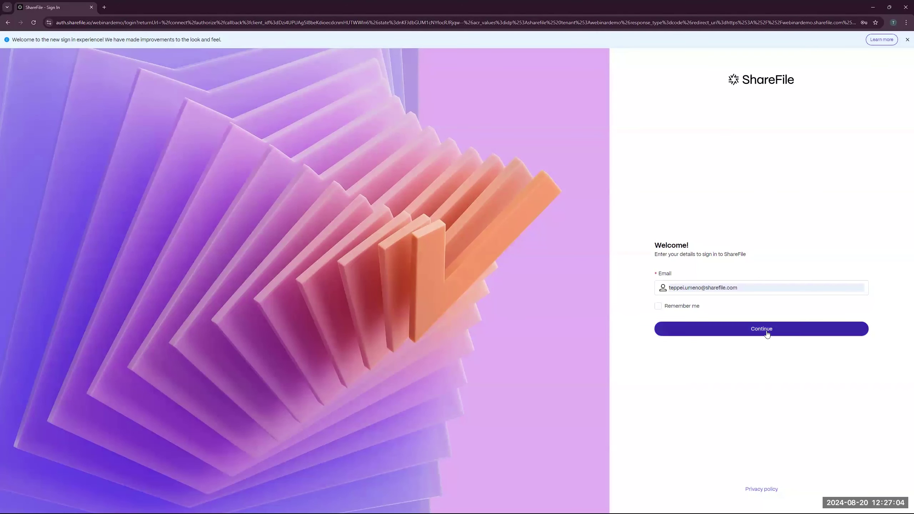
{"action": "left_click", "coordinate": [731, 278]}
{"action": "left_click", "coordinate": [741, 298]}
{"action": "left_click", "coordinate": [768, 318]}
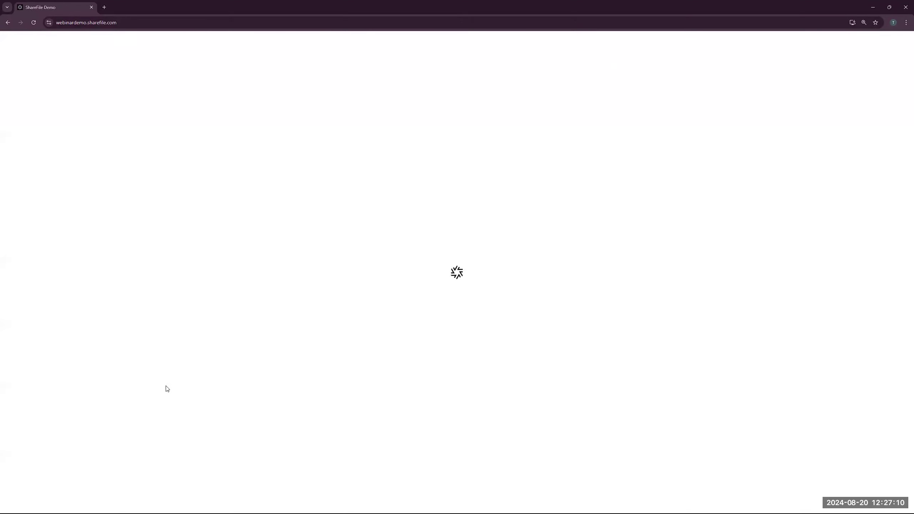
Step: Go back through the admin settings to the company branding editor and bring up its appearance and subdomain sections
{"action": "left_click", "coordinate": [63, 283]}
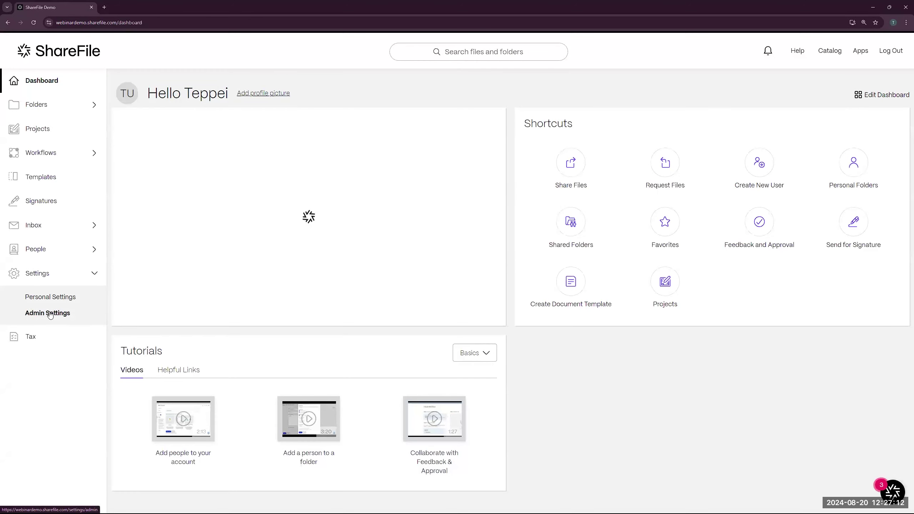
{"action": "left_click", "coordinate": [54, 313]}
{"action": "left_click", "coordinate": [79, 119]}
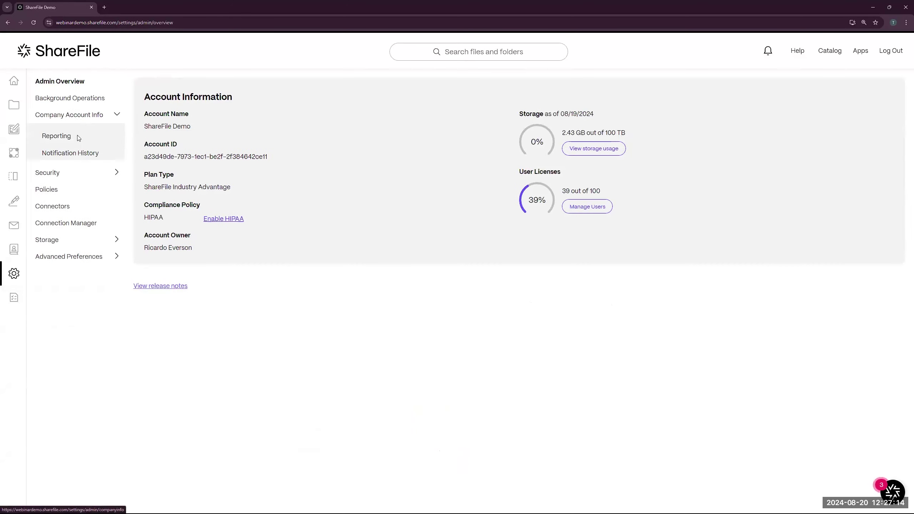
{"action": "left_click", "coordinate": [77, 170]}
{"action": "scroll", "coordinate": [278, 378], "scroll_direction": "down", "scroll_amount": 2}
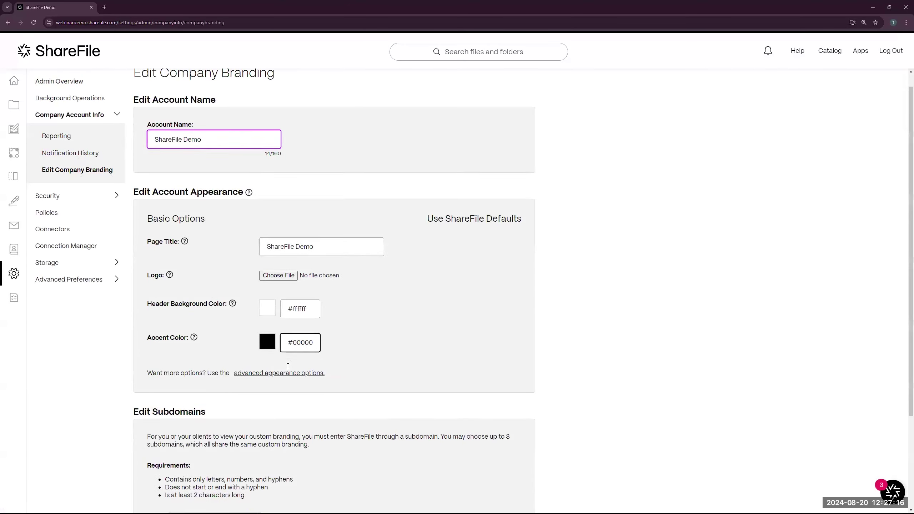
{"action": "scroll", "coordinate": [265, 248], "scroll_direction": "down", "scroll_amount": 2}
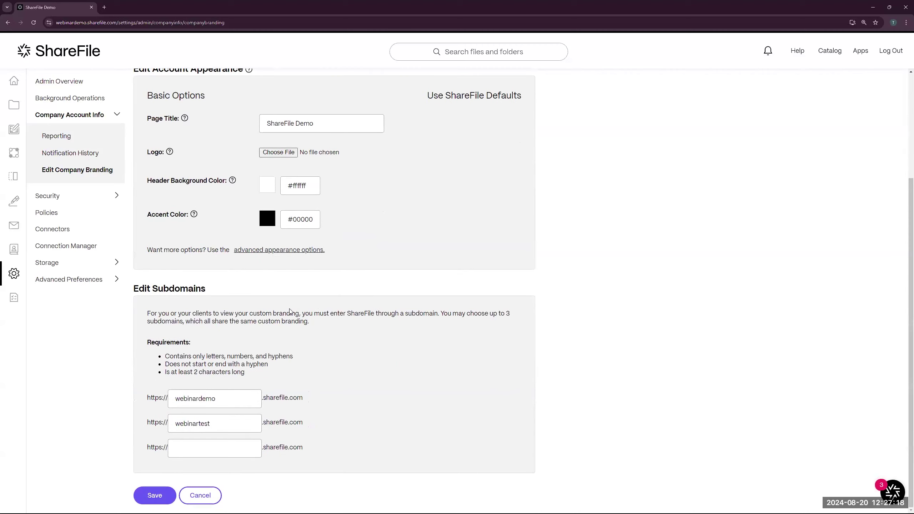
Step: Show the advanced appearance options and examine the logo, header text and footer text under Email Options
{"action": "left_click", "coordinate": [285, 254]}
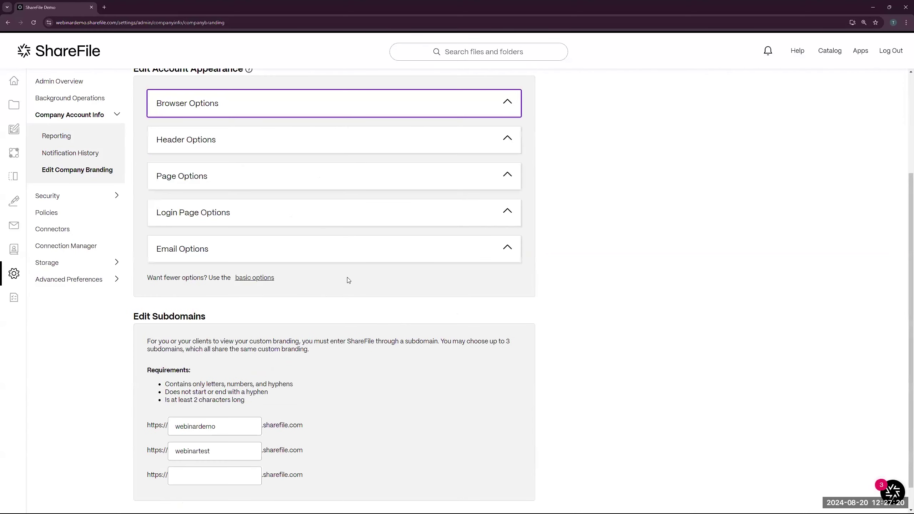
{"action": "left_click", "coordinate": [233, 255]}
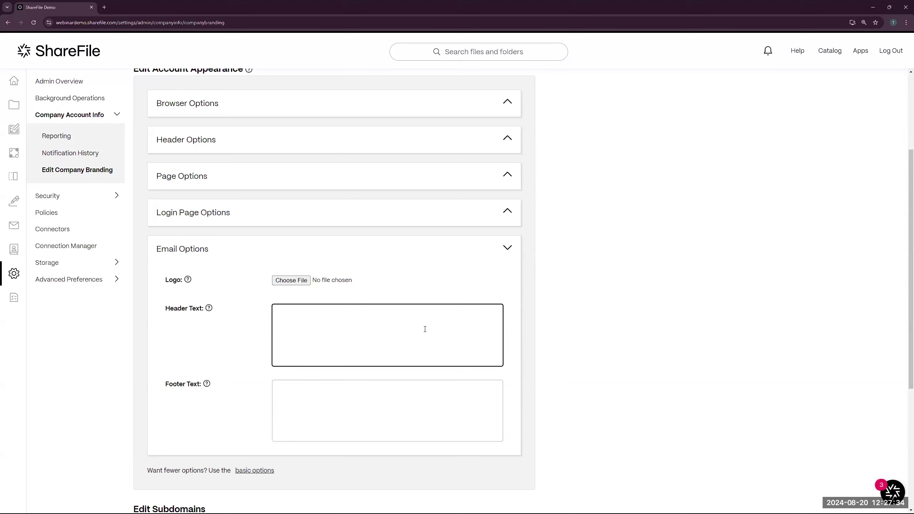
{"action": "scroll", "coordinate": [405, 331], "scroll_direction": "down", "scroll_amount": 4}
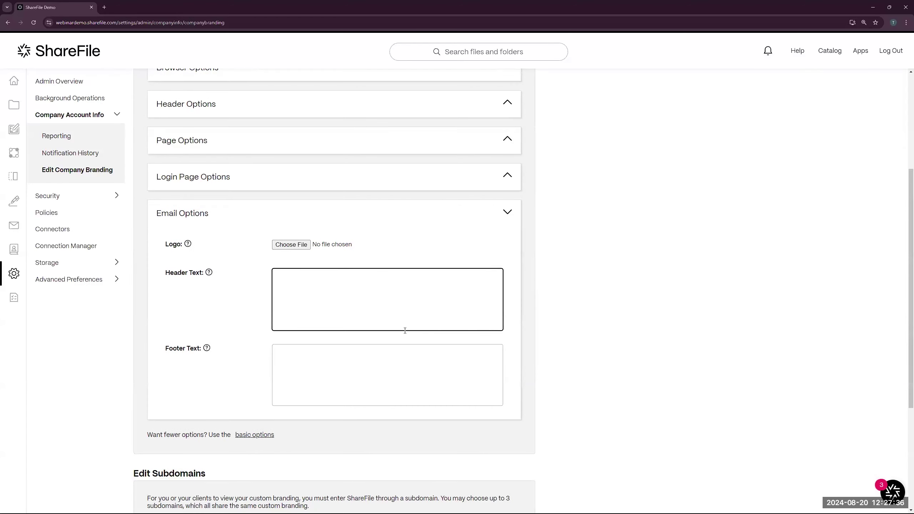
Step: Enter greglovessharefile as the third subdomain and save the company branding
{"action": "scroll", "coordinate": [449, 359], "scroll_direction": "down", "scroll_amount": 2}
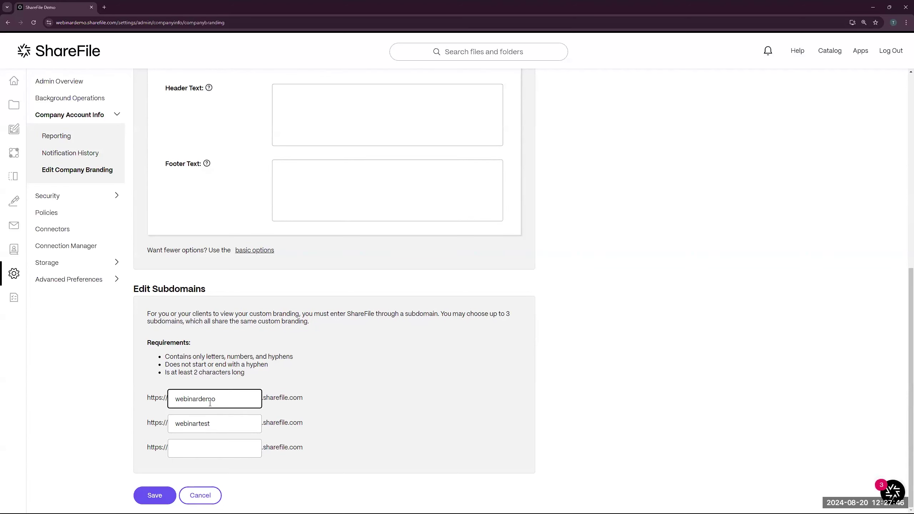
{"action": "left_click", "coordinate": [209, 452]}
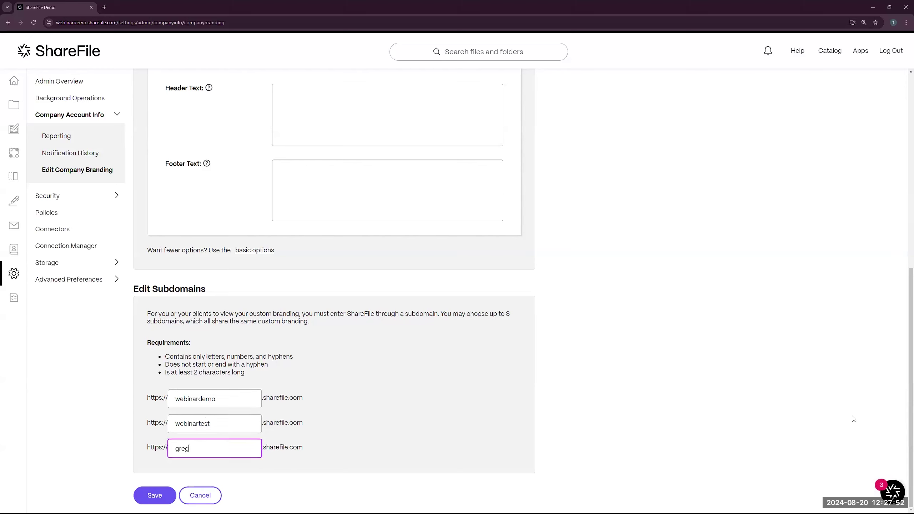
{"action": "type", "text": "greglovessharefile"}
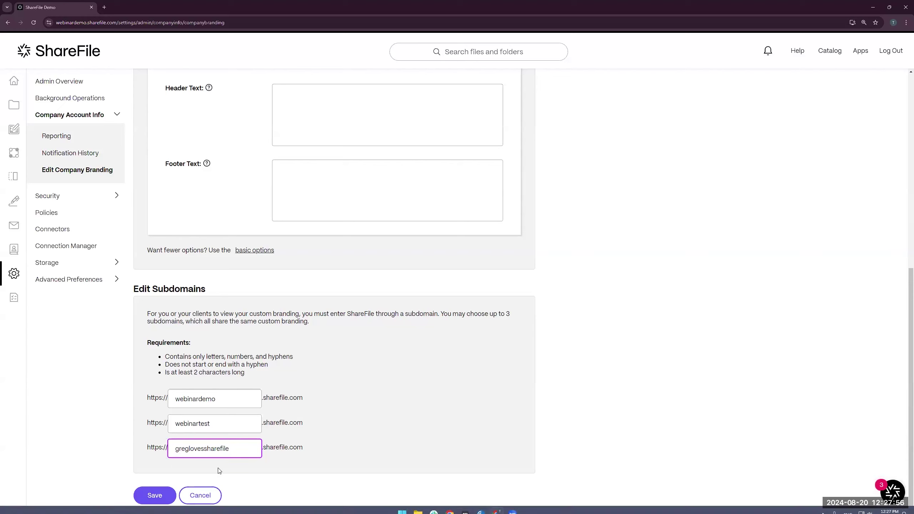
{"action": "left_click", "coordinate": [393, 434]}
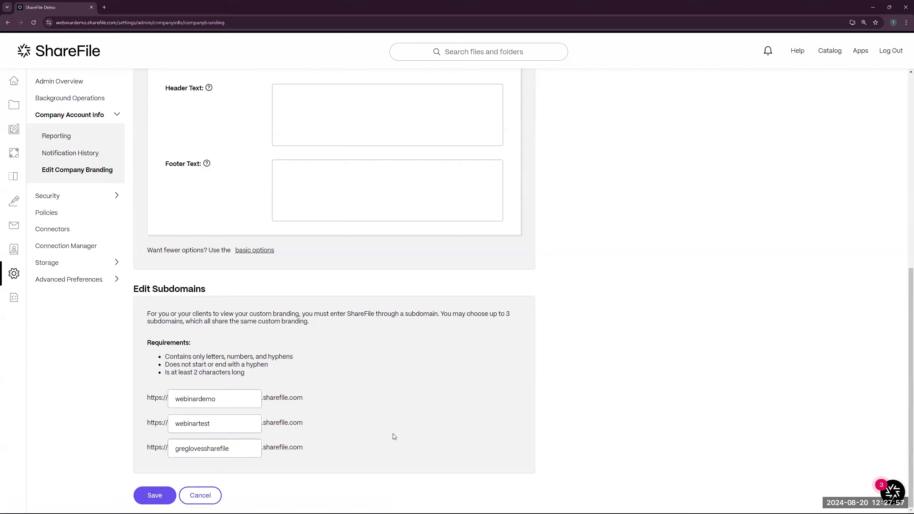
{"action": "left_click", "coordinate": [149, 496]}
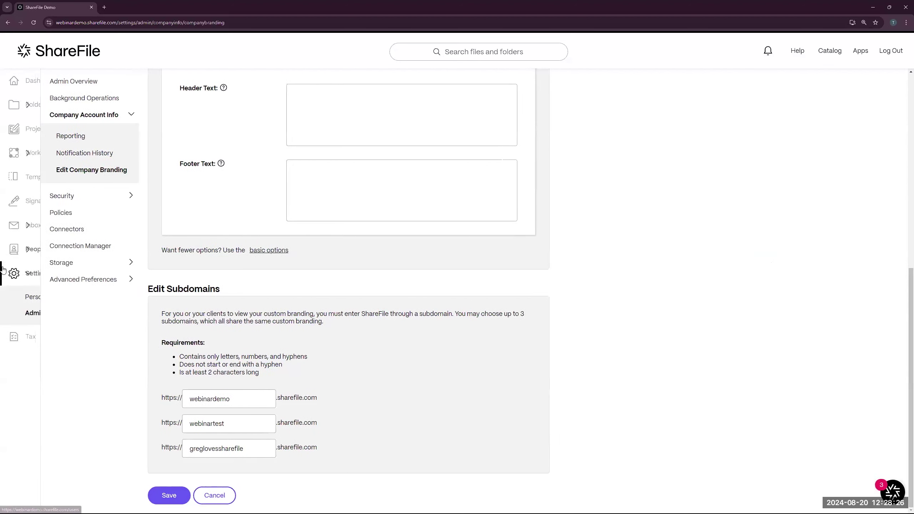
Step: Go to the employee list under user management and open the form for creating a new employee
{"action": "left_click", "coordinate": [45, 251]}
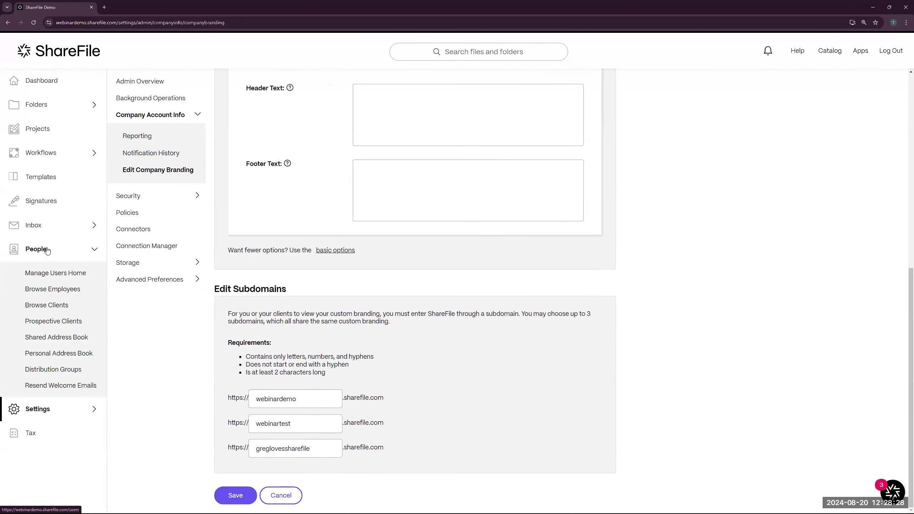
{"action": "left_click", "coordinate": [36, 292]}
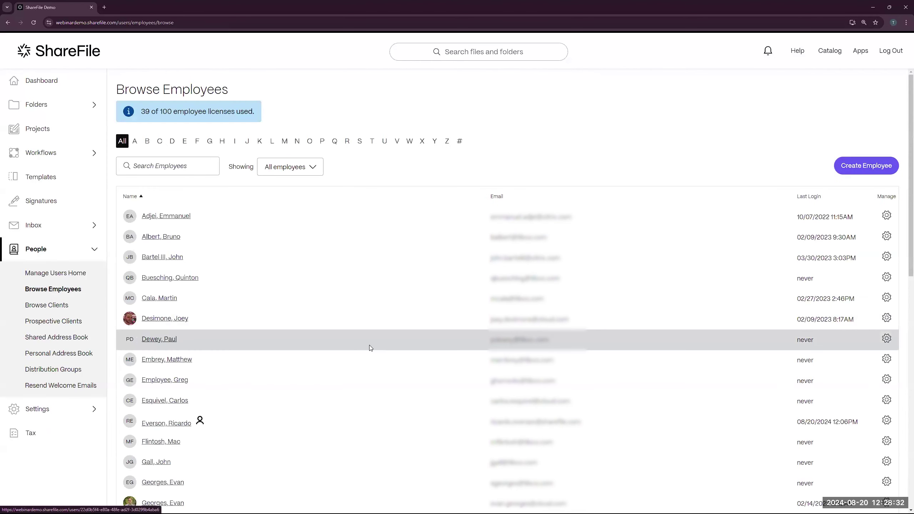
{"action": "left_click", "coordinate": [857, 169]}
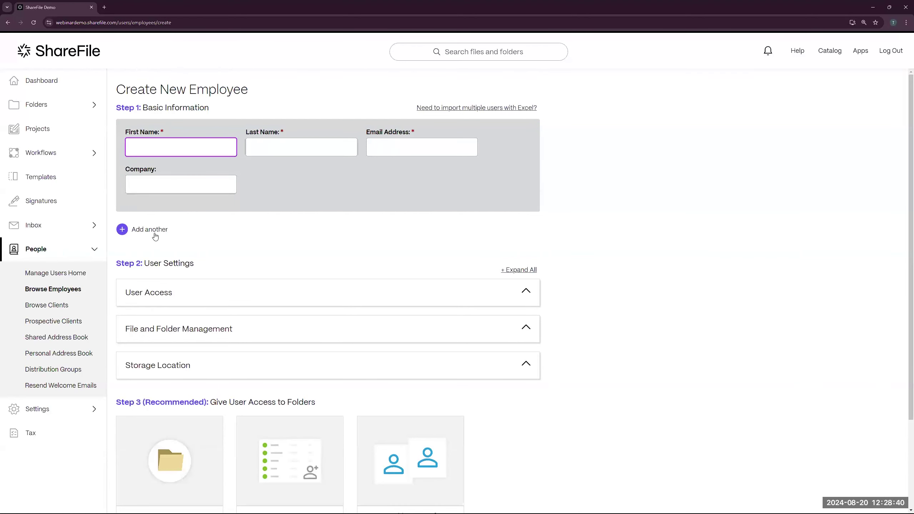
Step: Add three more blank employee entries to the basic information of the new employee form
{"action": "left_click", "coordinate": [147, 230]}
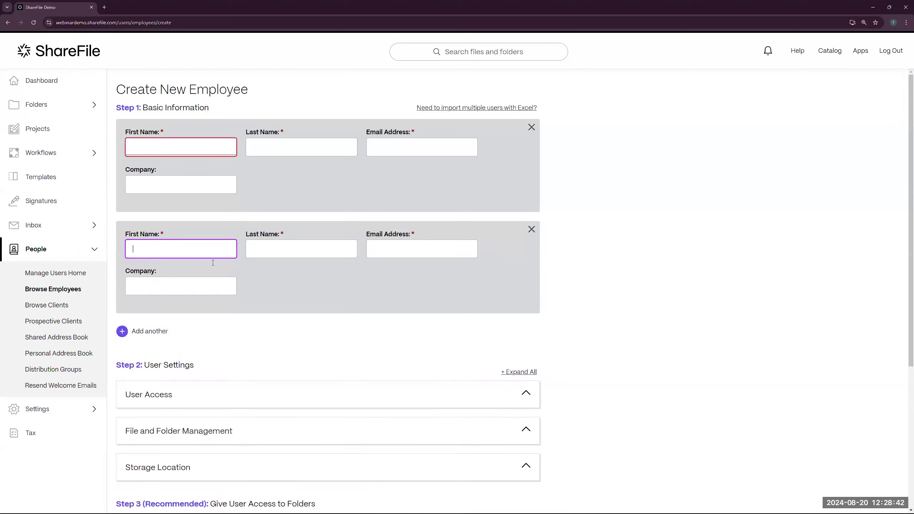
{"action": "left_click", "coordinate": [144, 349]}
{"action": "scroll", "coordinate": [149, 433], "scroll_direction": "down", "scroll_amount": 1}
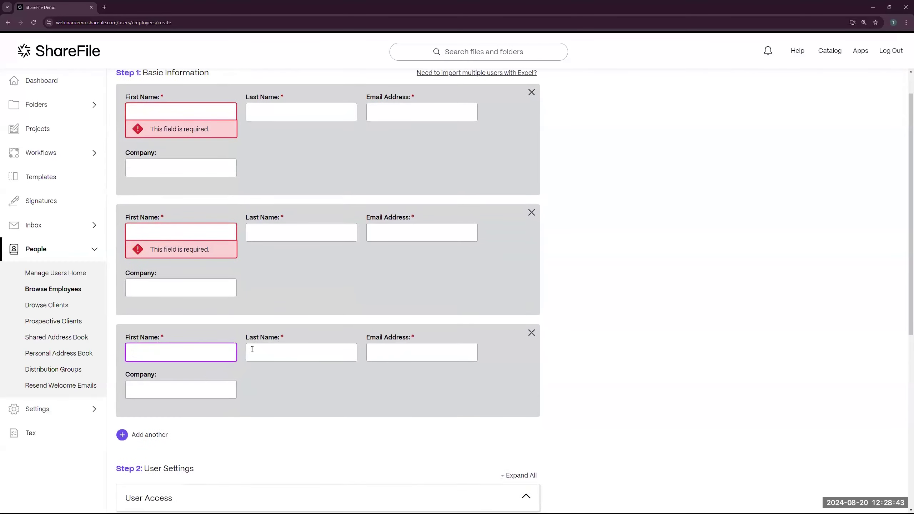
{"action": "left_click", "coordinate": [148, 433]}
{"action": "scroll", "coordinate": [260, 467], "scroll_direction": "down", "scroll_amount": 3}
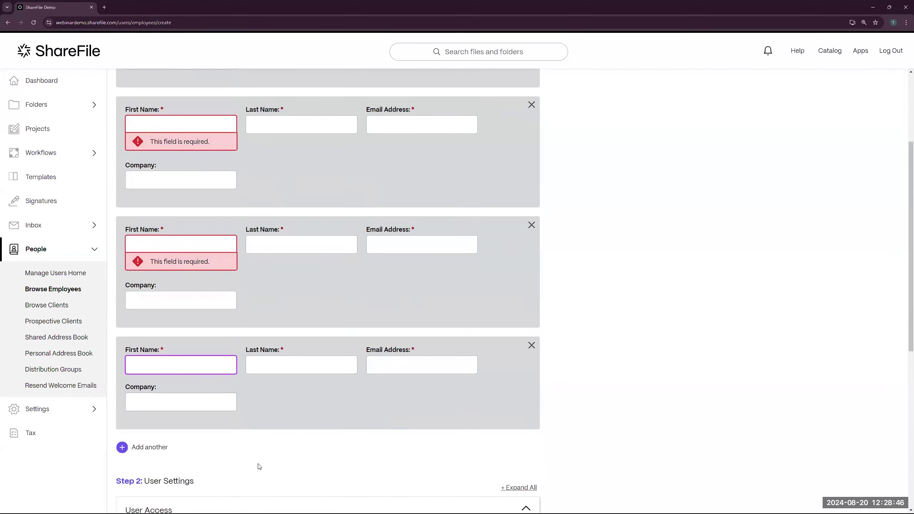
Step: Expand the User Access settings of the new employee form and examine the permissions from Policy Management through Advanced Preferences
{"action": "scroll", "coordinate": [259, 467], "scroll_direction": "down", "scroll_amount": 5}
{"action": "left_click", "coordinate": [285, 341]}
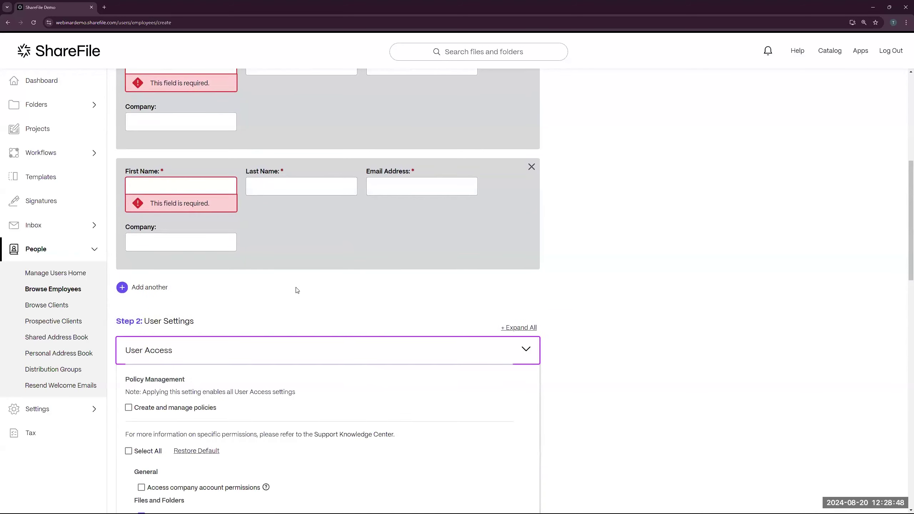
{"action": "scroll", "coordinate": [296, 291], "scroll_direction": "down", "scroll_amount": 2}
{"action": "scroll", "coordinate": [486, 356], "scroll_direction": "down", "scroll_amount": 1}
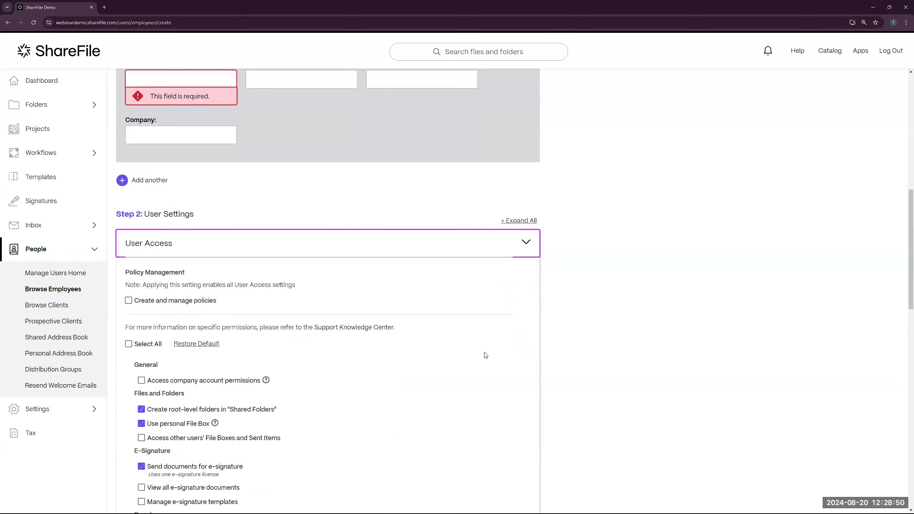
{"action": "scroll", "coordinate": [368, 363], "scroll_direction": "down", "scroll_amount": 3}
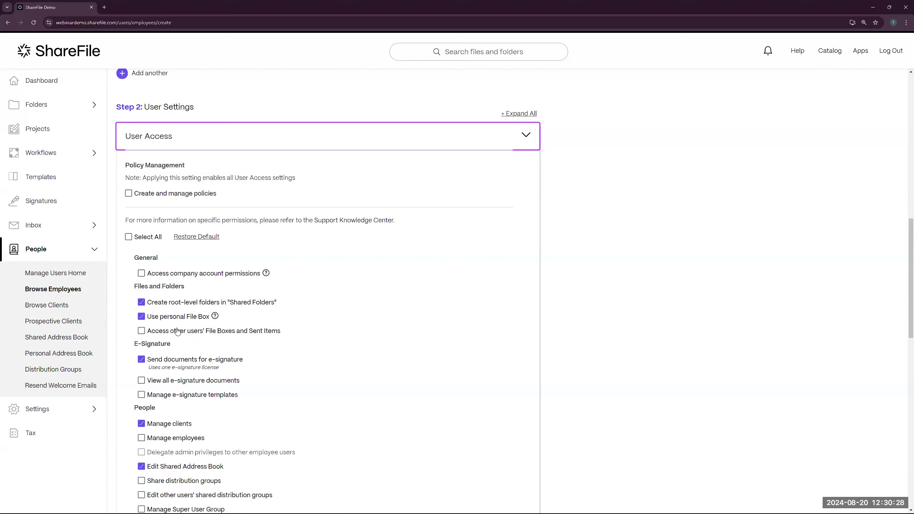
{"action": "scroll", "coordinate": [406, 356], "scroll_direction": "down", "scroll_amount": 1}
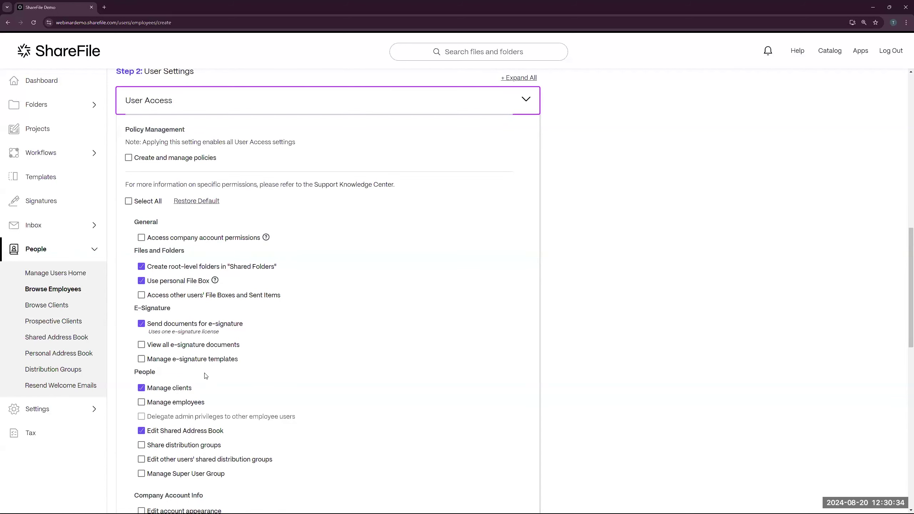
{"action": "scroll", "coordinate": [202, 367], "scroll_direction": "down", "scroll_amount": 1}
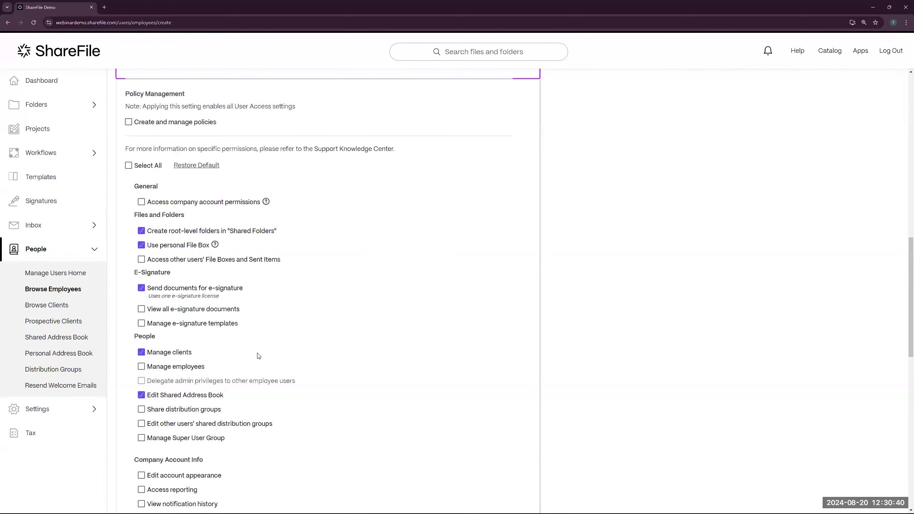
{"action": "scroll", "coordinate": [258, 358], "scroll_direction": "down", "scroll_amount": 2}
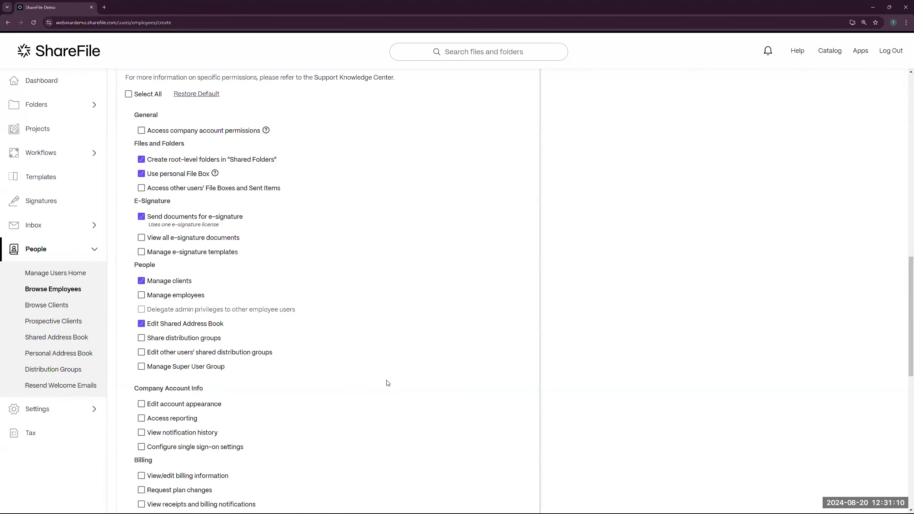
{"action": "scroll", "coordinate": [387, 383], "scroll_direction": "down", "scroll_amount": 2}
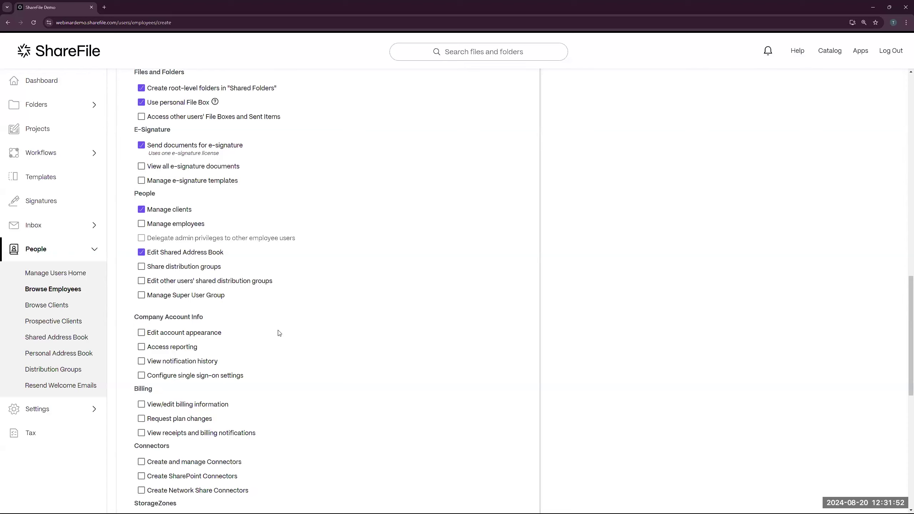
{"action": "scroll", "coordinate": [279, 419], "scroll_direction": "down", "scroll_amount": 2}
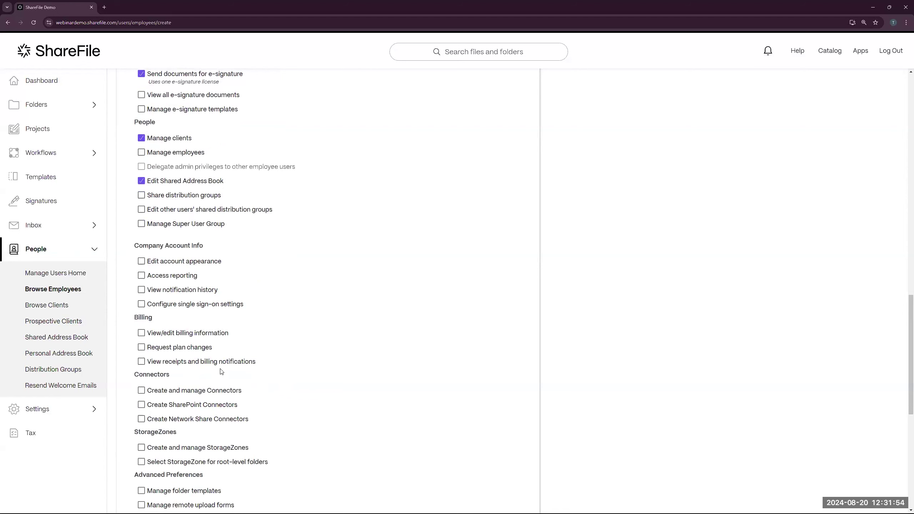
{"action": "scroll", "coordinate": [292, 393], "scroll_direction": "down", "scroll_amount": 1}
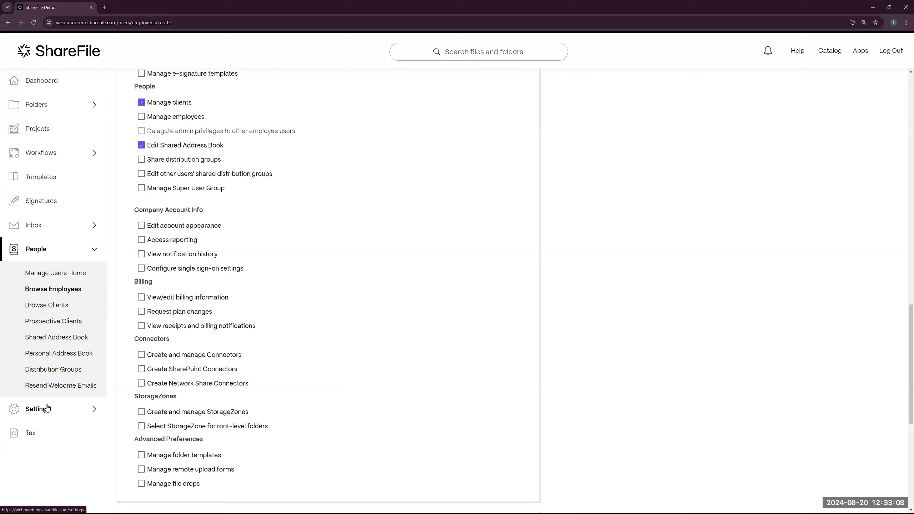
Step: Go to the policy management page in the admin settings and open the Default policy under User Access for editing
{"action": "left_click", "coordinate": [47, 408]}
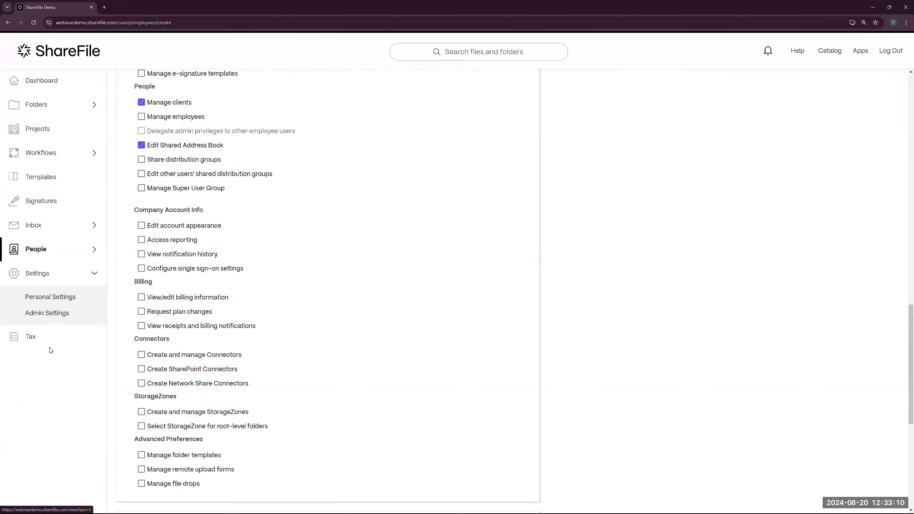
{"action": "left_click", "coordinate": [49, 314]}
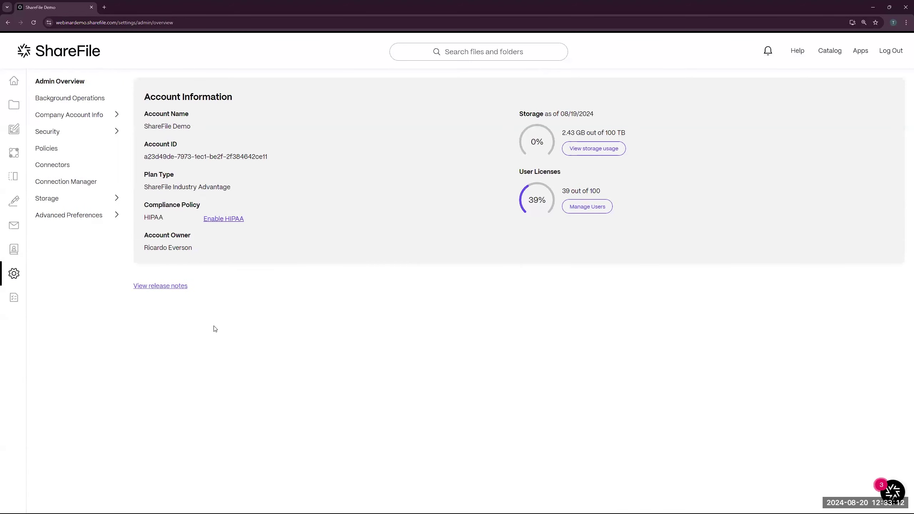
{"action": "left_click", "coordinate": [60, 151]}
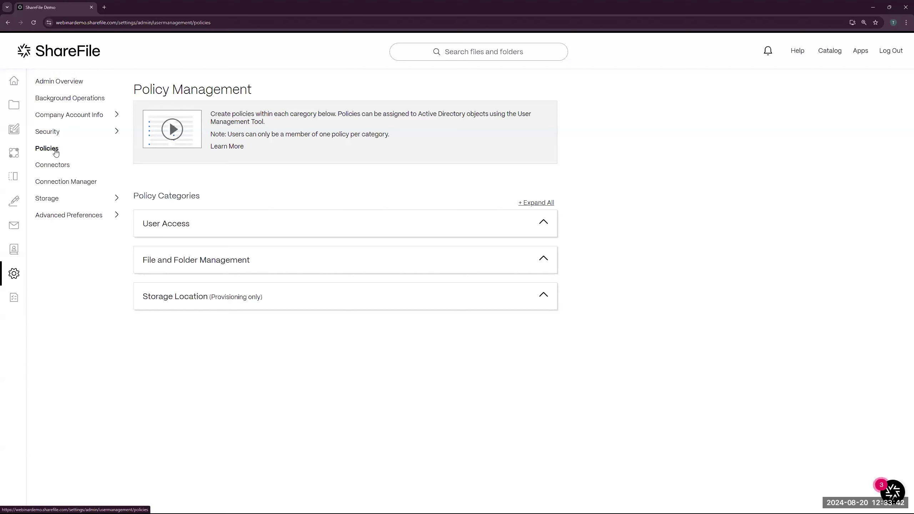
{"action": "left_click", "coordinate": [214, 222]}
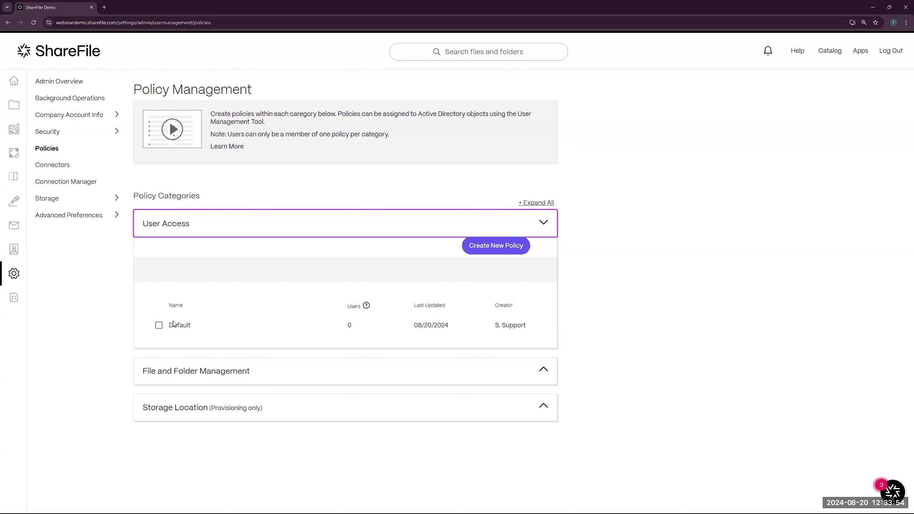
{"action": "left_click", "coordinate": [159, 325]}
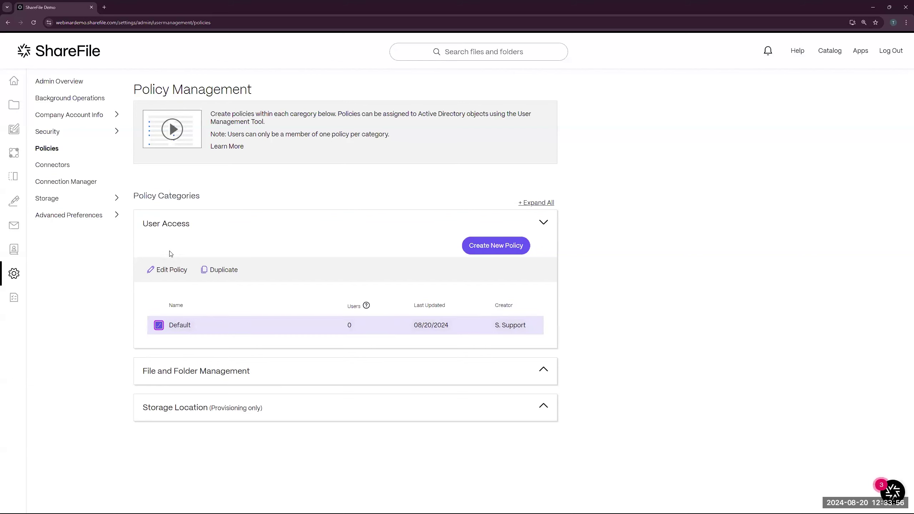
{"action": "left_click", "coordinate": [170, 270]}
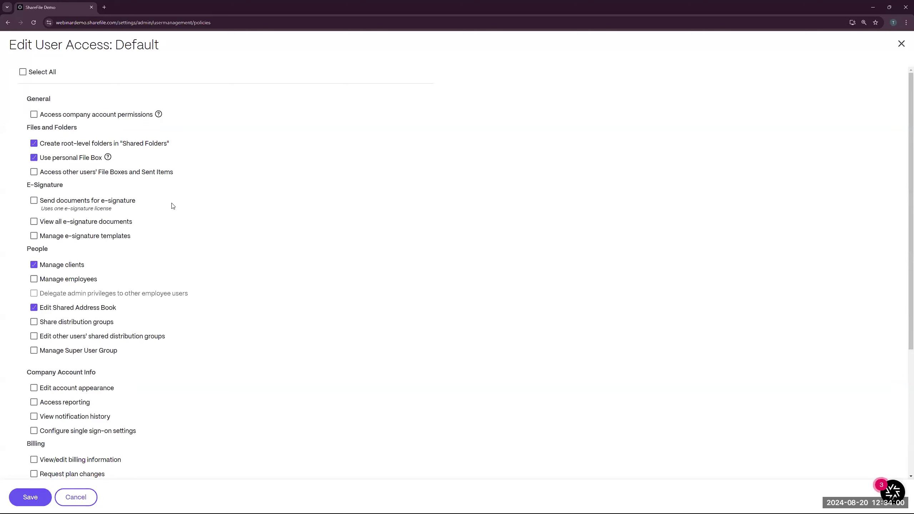
Step: Examine the Default policy's permissions through Advanced Preferences and close the policy without saving
{"action": "scroll", "coordinate": [136, 363], "scroll_direction": "down", "scroll_amount": 1}
{"action": "scroll", "coordinate": [137, 364], "scroll_direction": "down", "scroll_amount": 5}
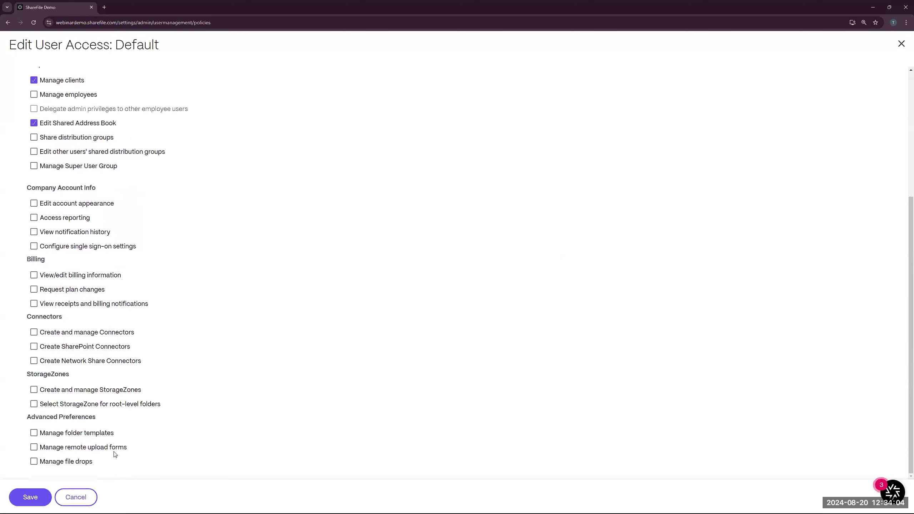
{"action": "left_click", "coordinate": [76, 497]}
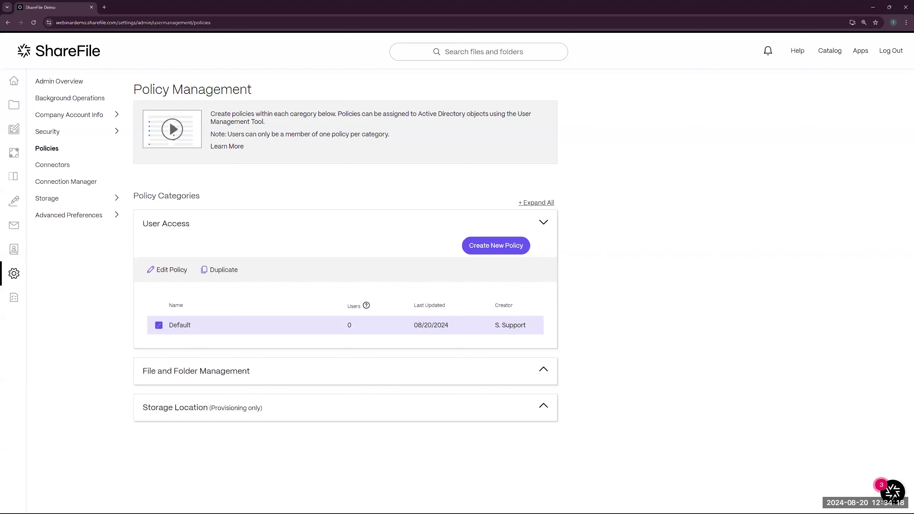
Step: View the distribution groups and the list of clients in user management
{"action": "mouse_move", "coordinate": [29, 304]}
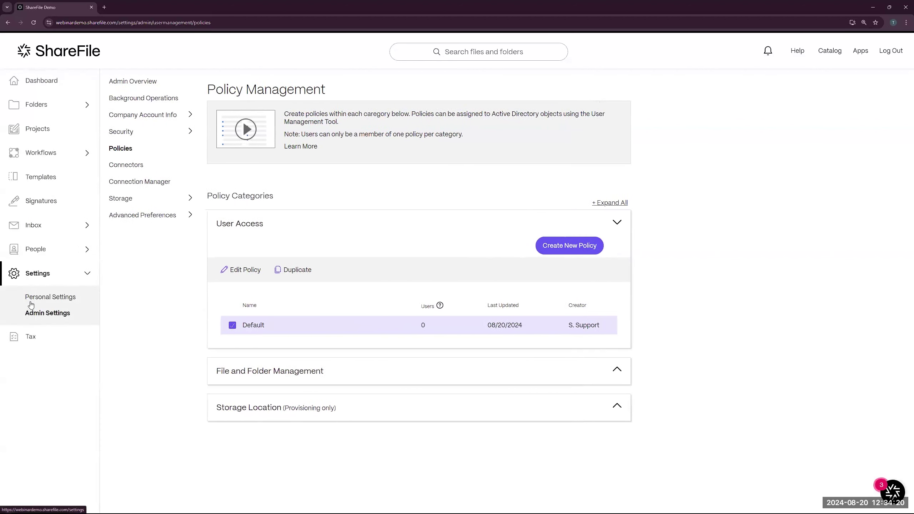
{"action": "left_click", "coordinate": [45, 251]}
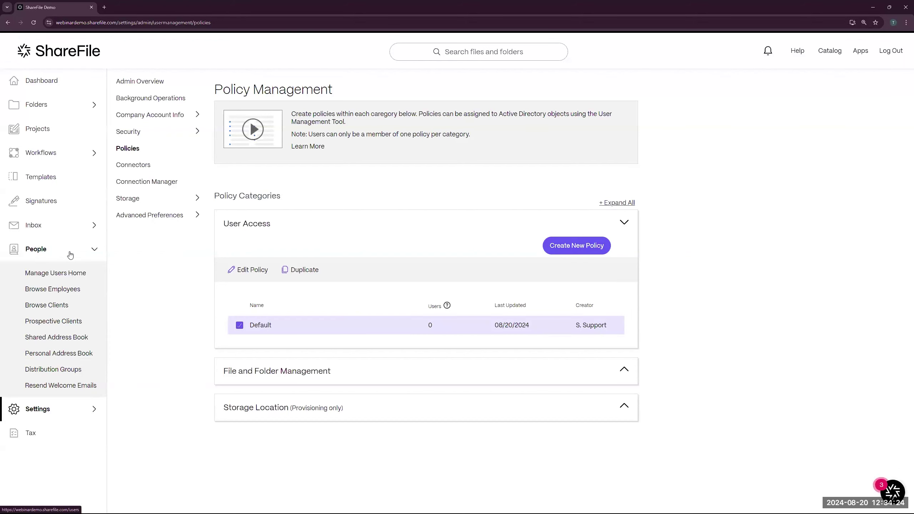
{"action": "left_click", "coordinate": [68, 371]}
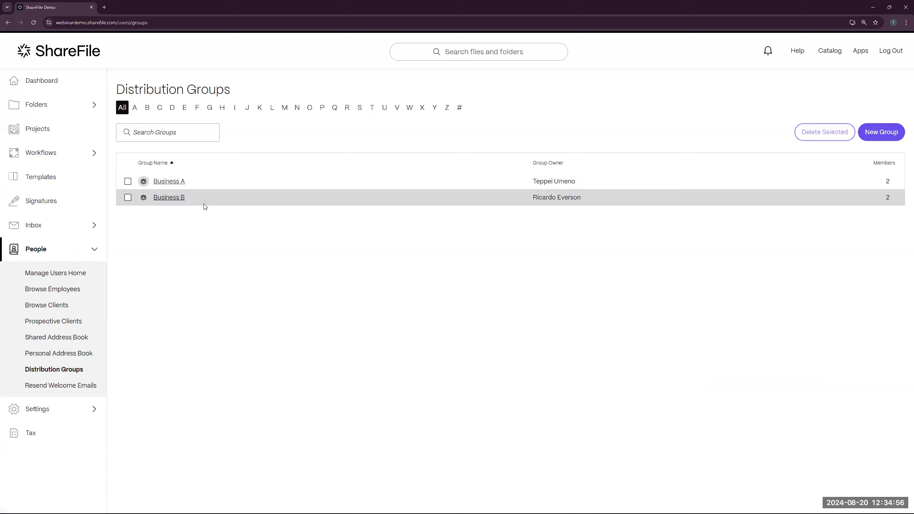
{"action": "left_click", "coordinate": [56, 308]}
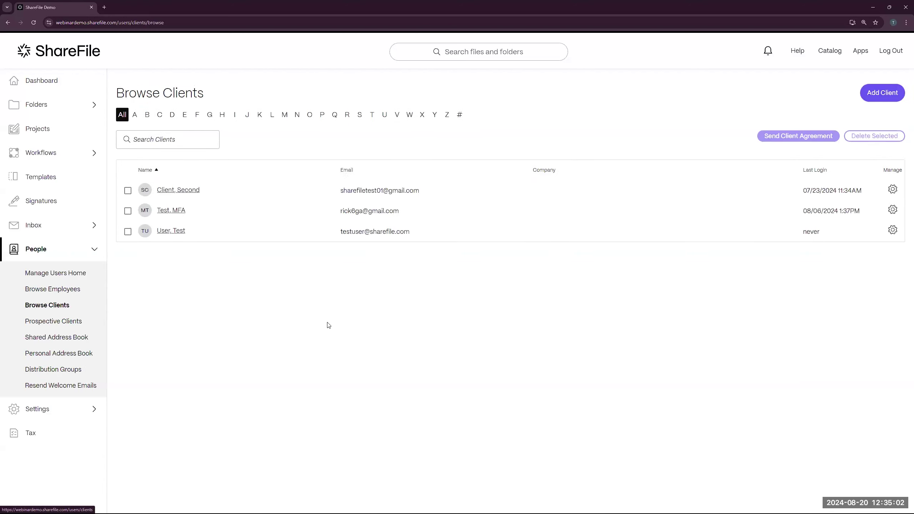